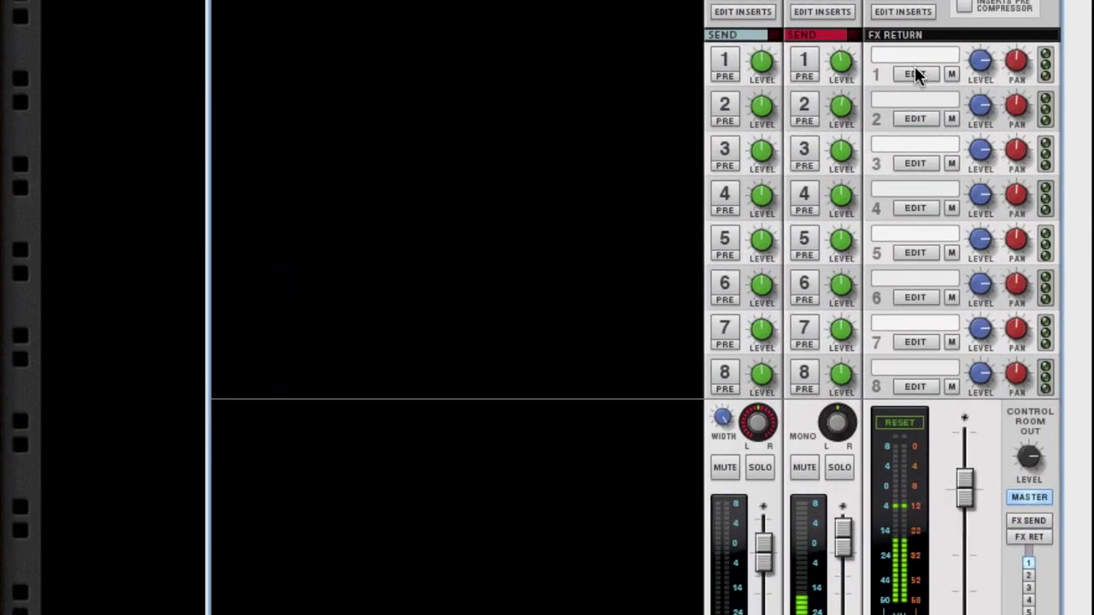
right_click(914, 67)
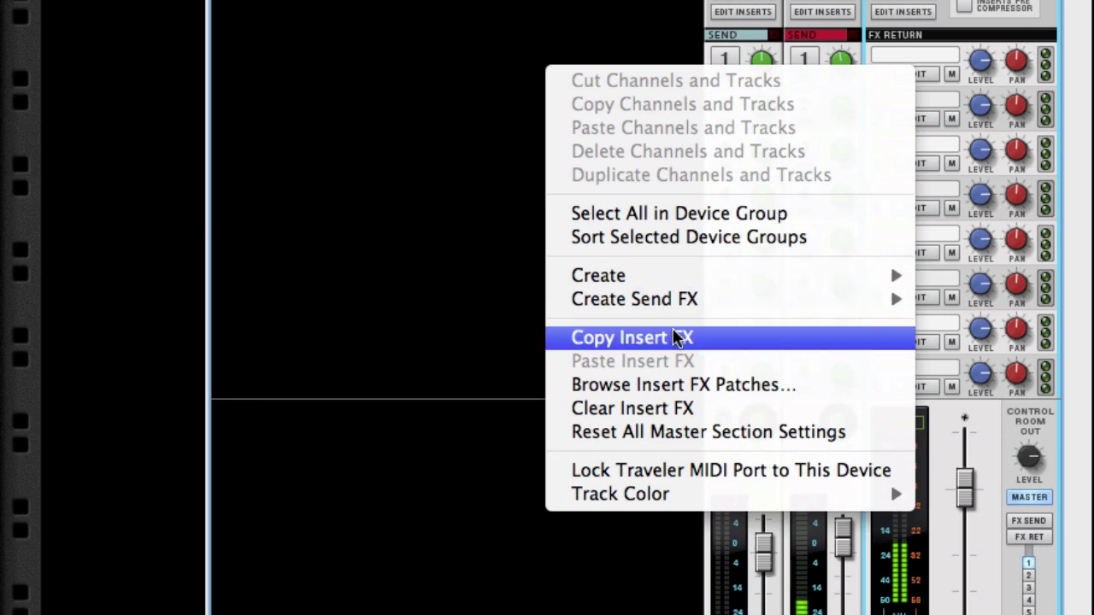
mouse_move(652, 296)
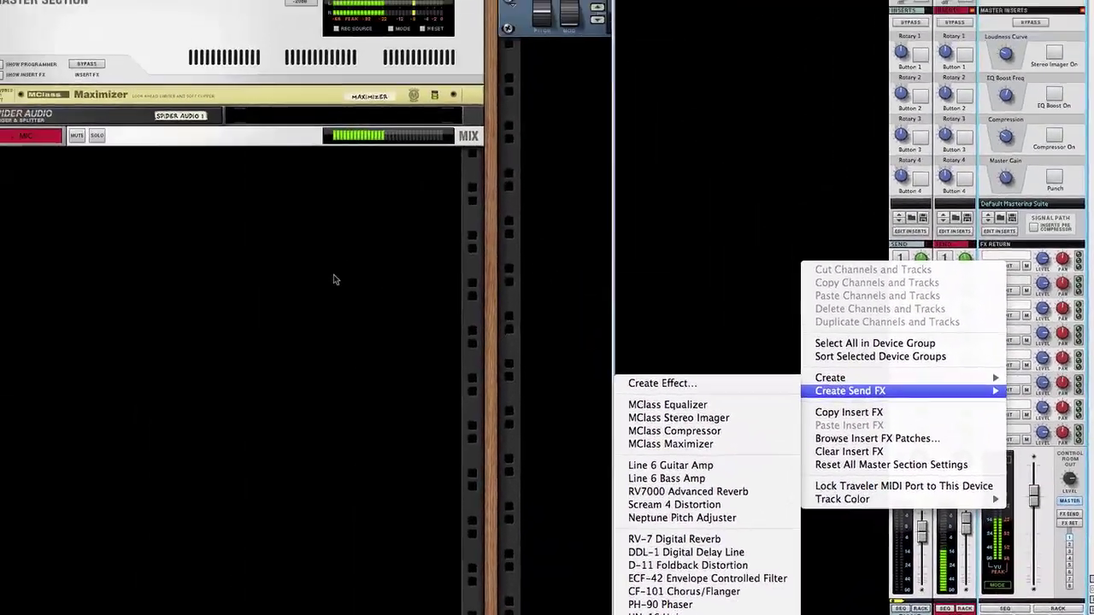
click(205, 255)
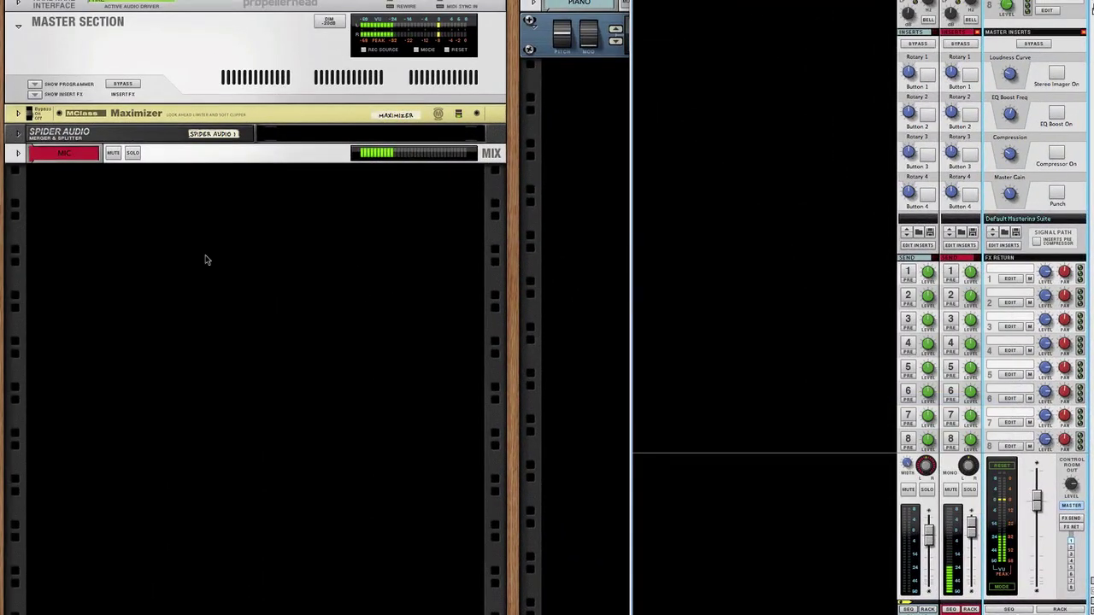
- Create a mix channel below the MIC channel in the rack, then show its insert FX area and select that area
right_click(141, 215)
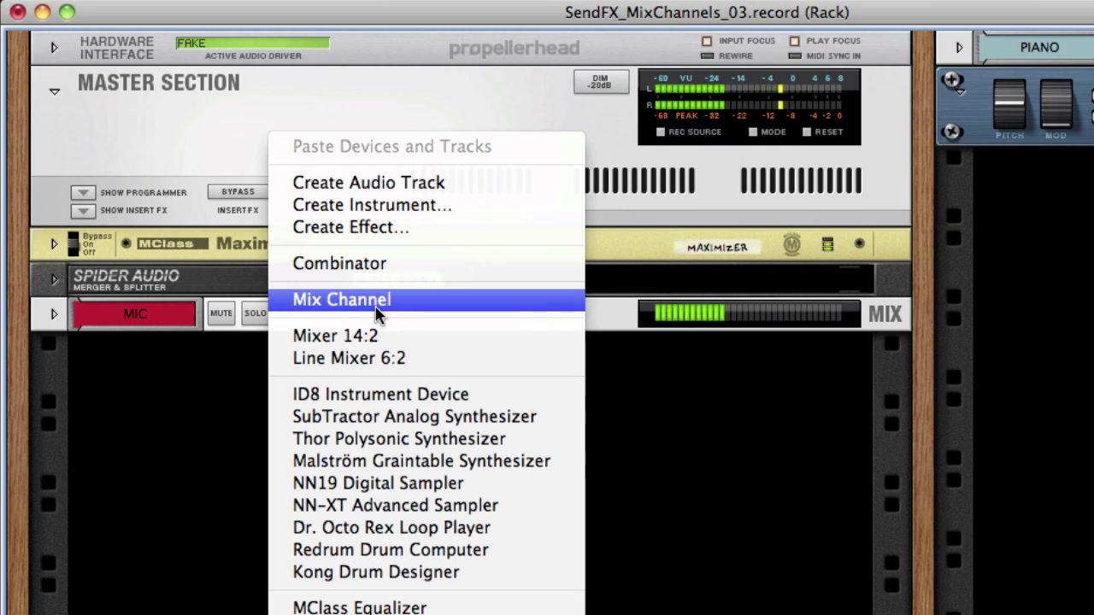
click(377, 315)
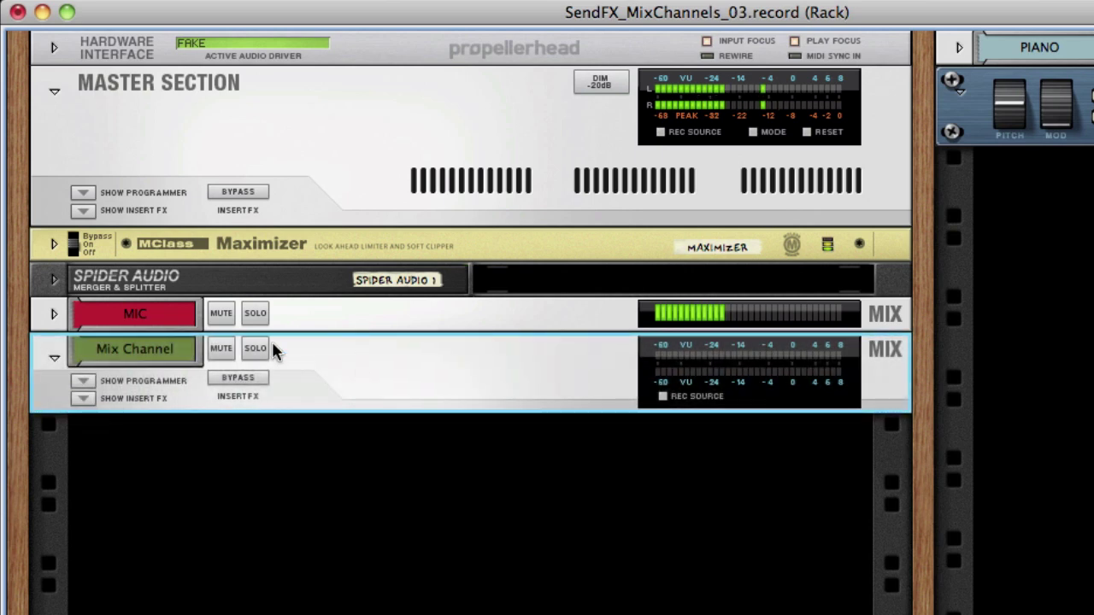
click(84, 398)
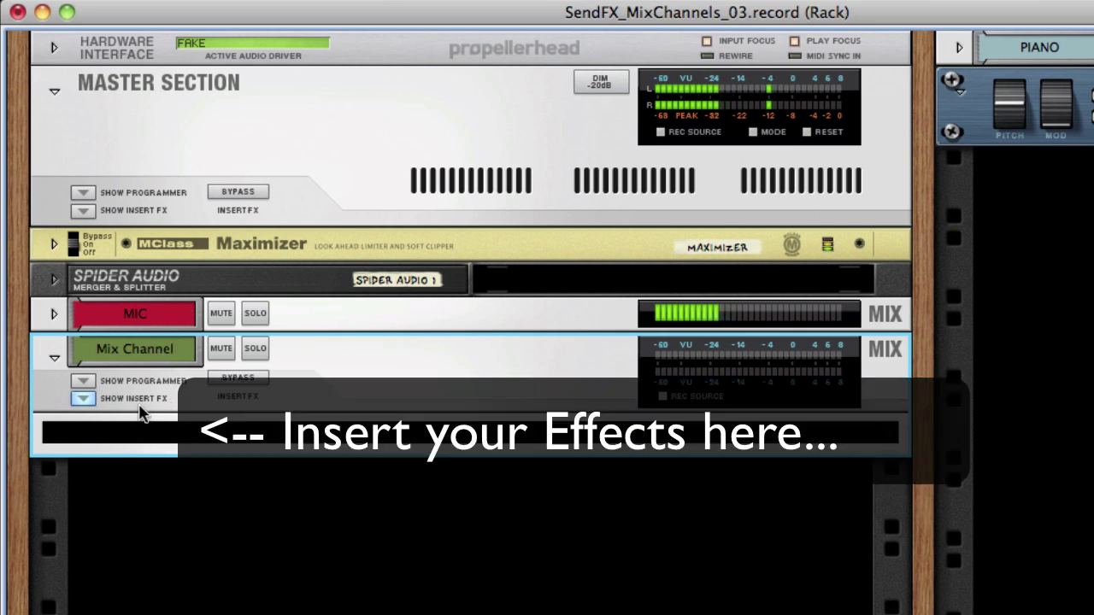
click(147, 437)
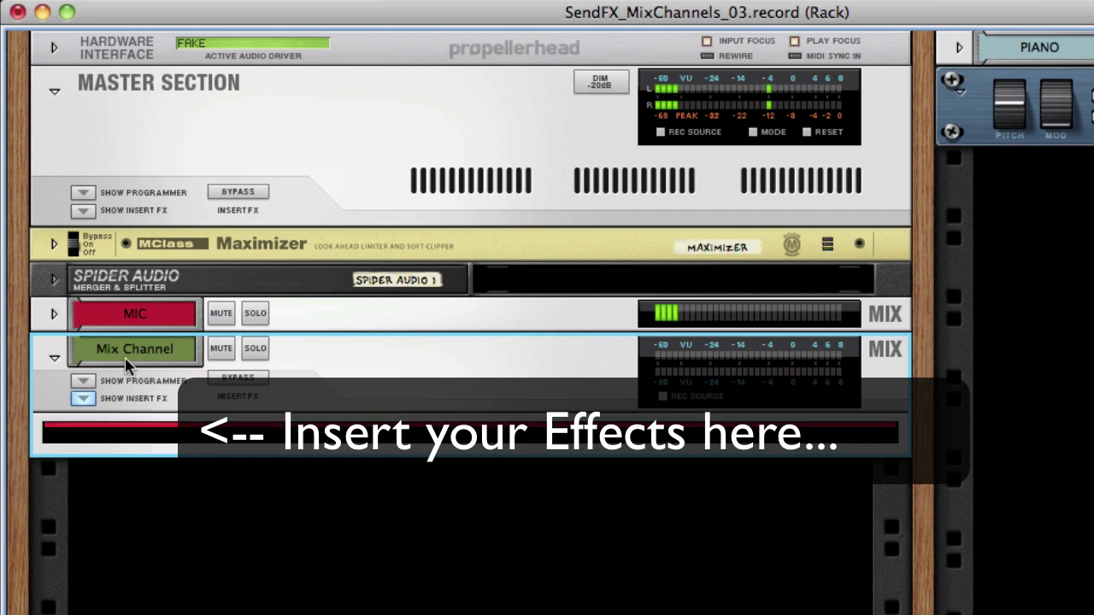
- On the rack's rear, cable FX Send 1 to the new mix channel's input and its direct out to FX Return 1
key(Tab)
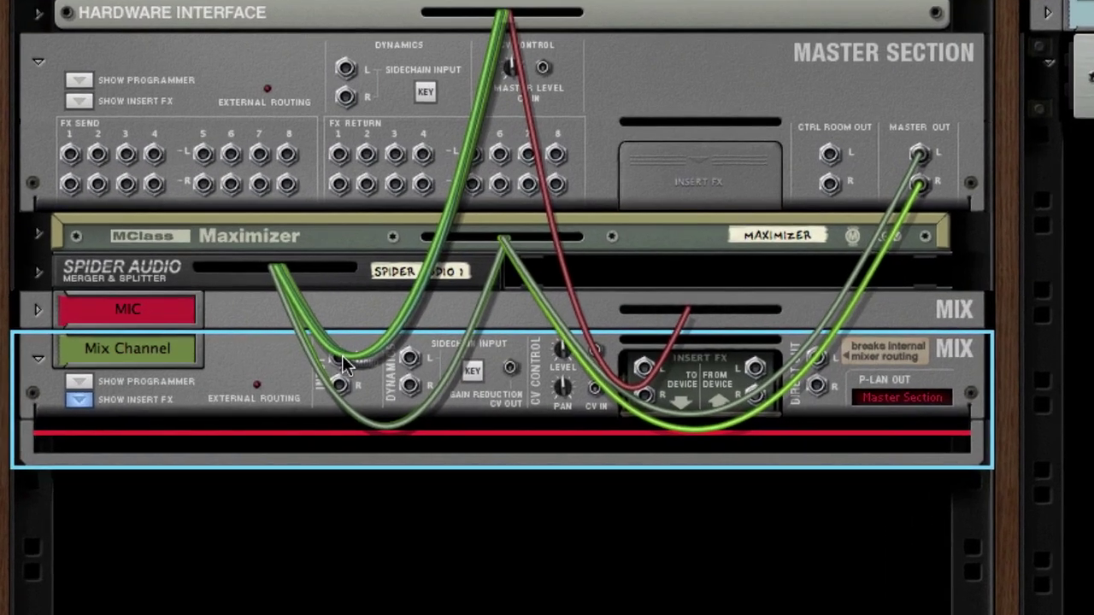
drag(318, 355, 83, 175)
drag(363, 120, 923, 359)
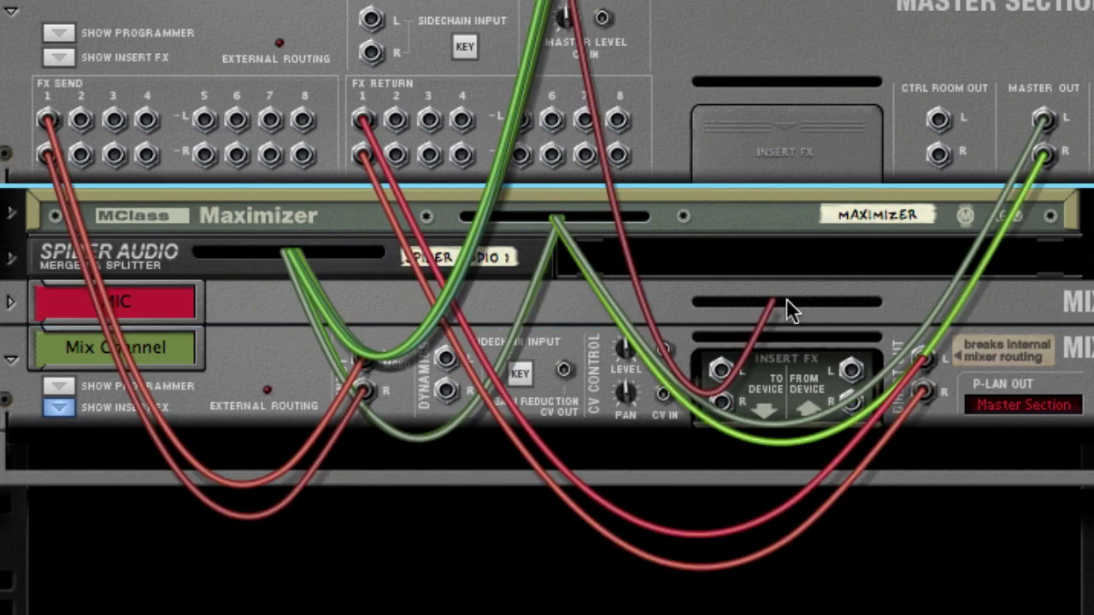
click(265, 364)
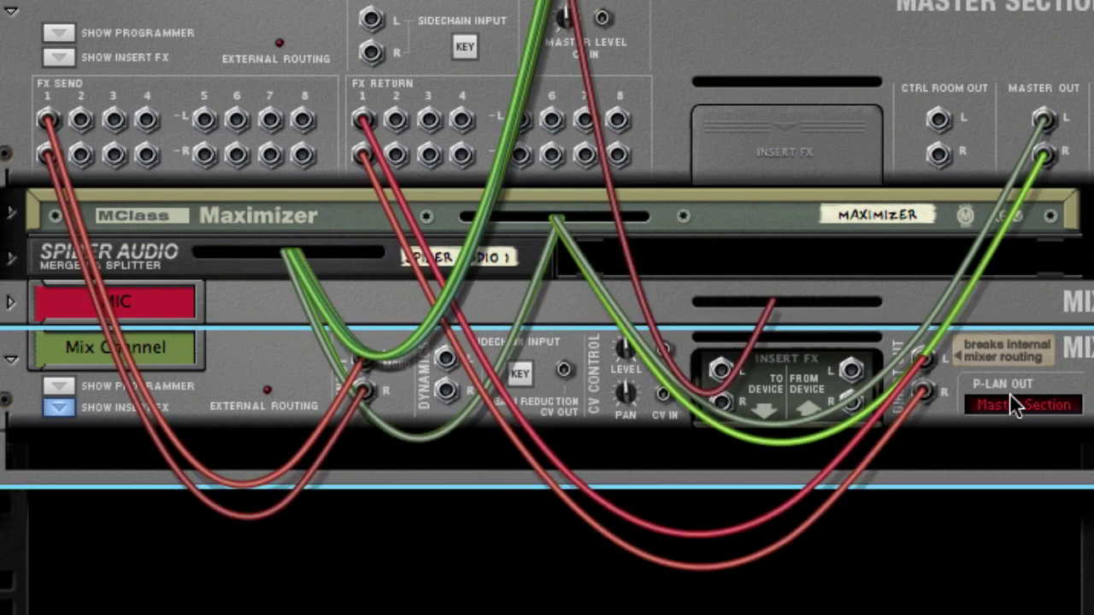
drag(640, 232, 185, 466)
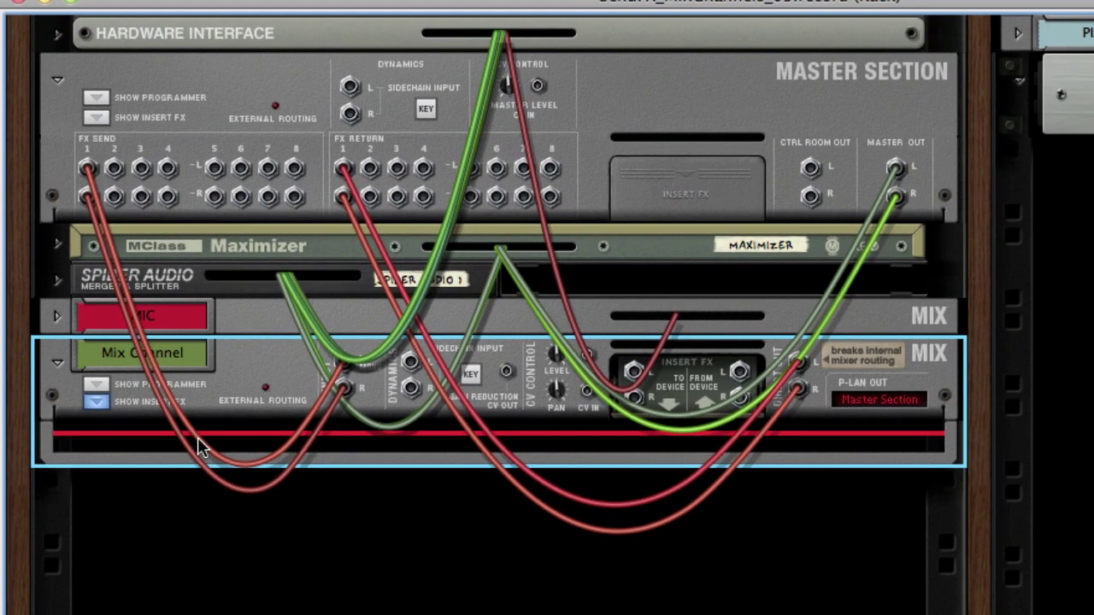
- Return to the rack's front and create an RV7000 Advanced Reverb in the new mix channel's insert FX area
key(Tab)
right_click(208, 450)
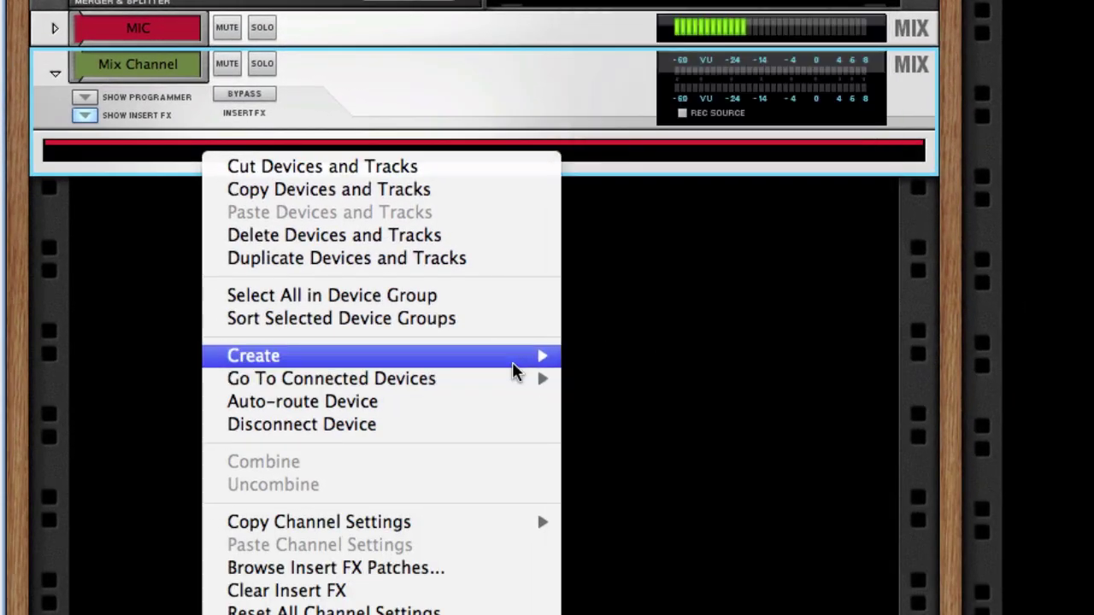
mouse_move(551, 492)
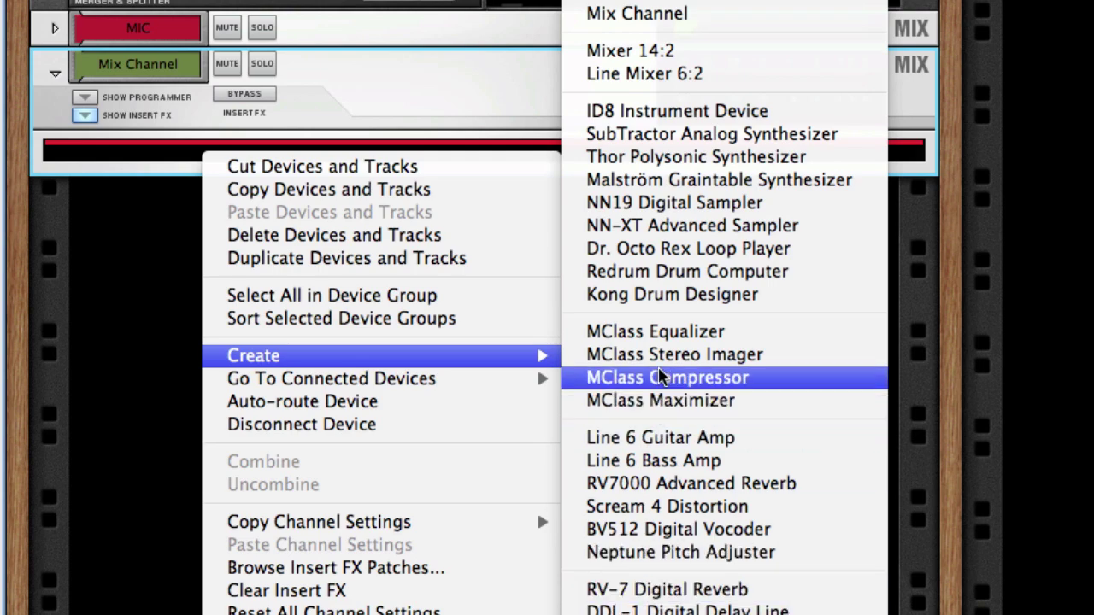
click(664, 483)
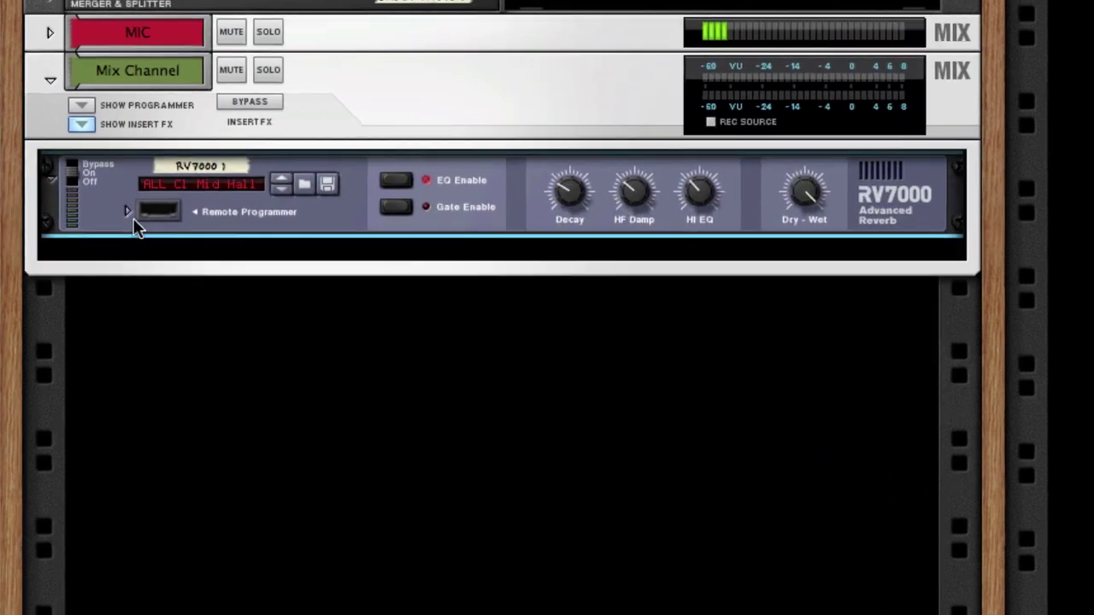
- Open the RV7000's remote programmer and set it to the Arena algorithm with a size of 23.3 m and a longer decay
click(128, 197)
drag(610, 238, 653, 142)
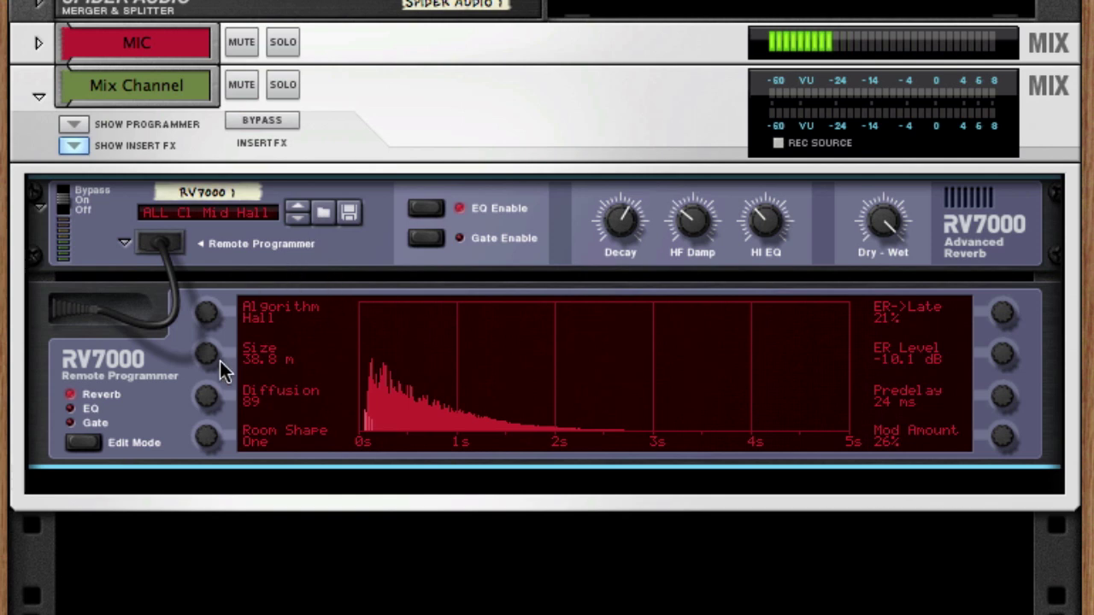
drag(210, 317, 211, 291)
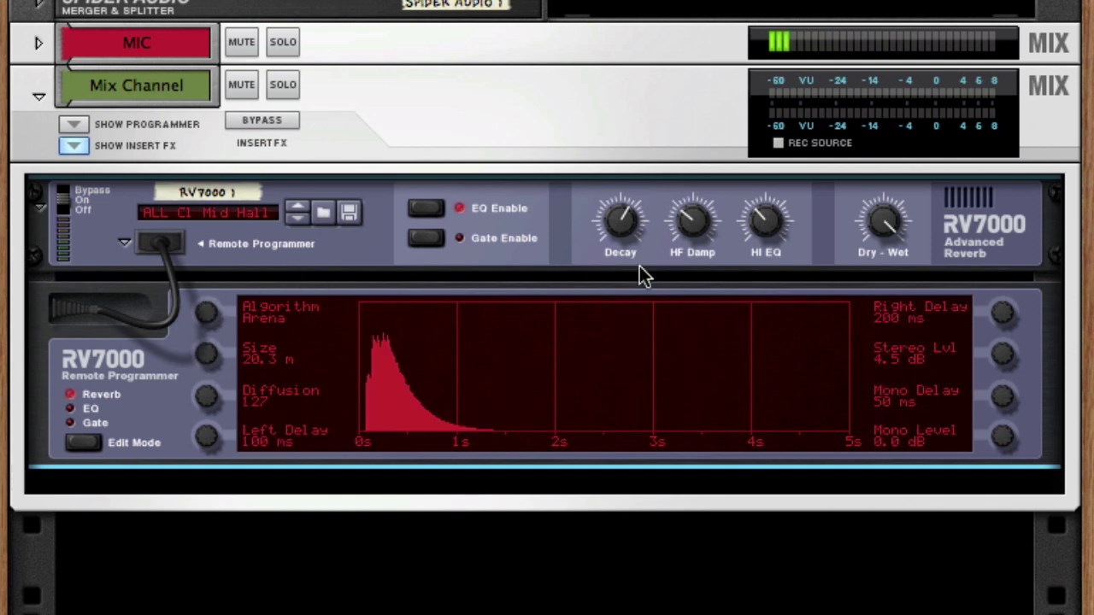
drag(619, 216, 630, 188)
drag(211, 362, 217, 319)
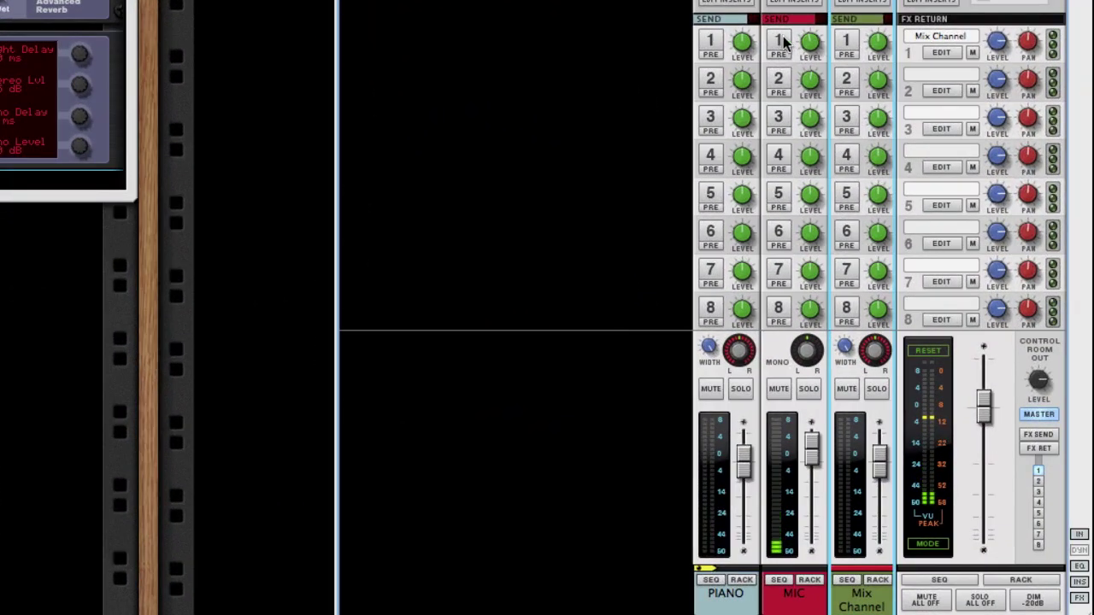
- Enable FX send 1 on the MIC channel at -11.63 dB, and move the Mix Channel strip in front of PIANO in the mixer
click(785, 41)
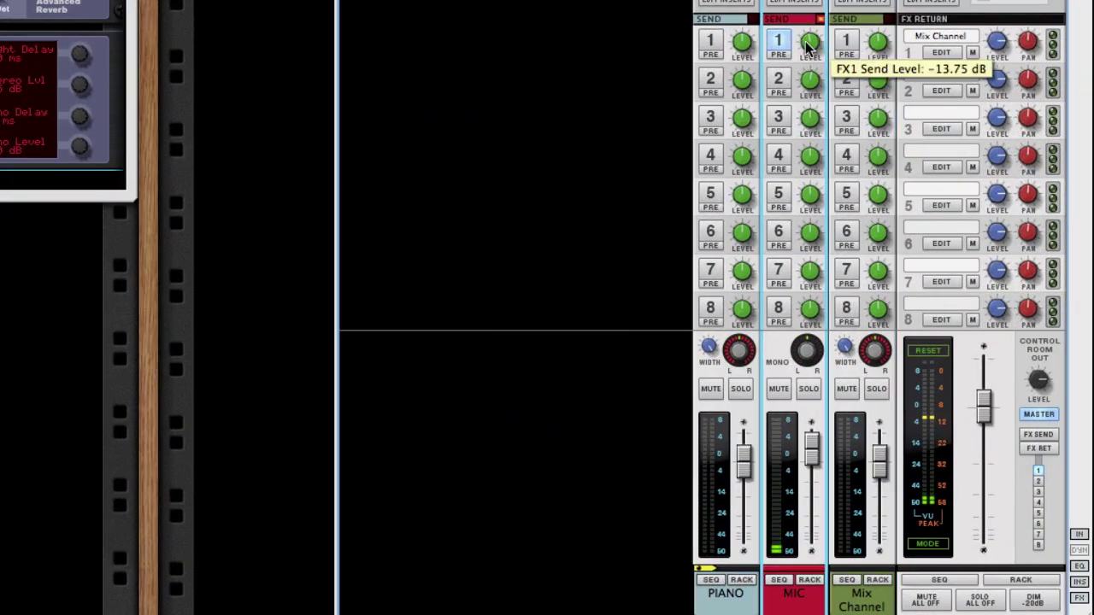
click(855, 606)
drag(842, 609, 718, 602)
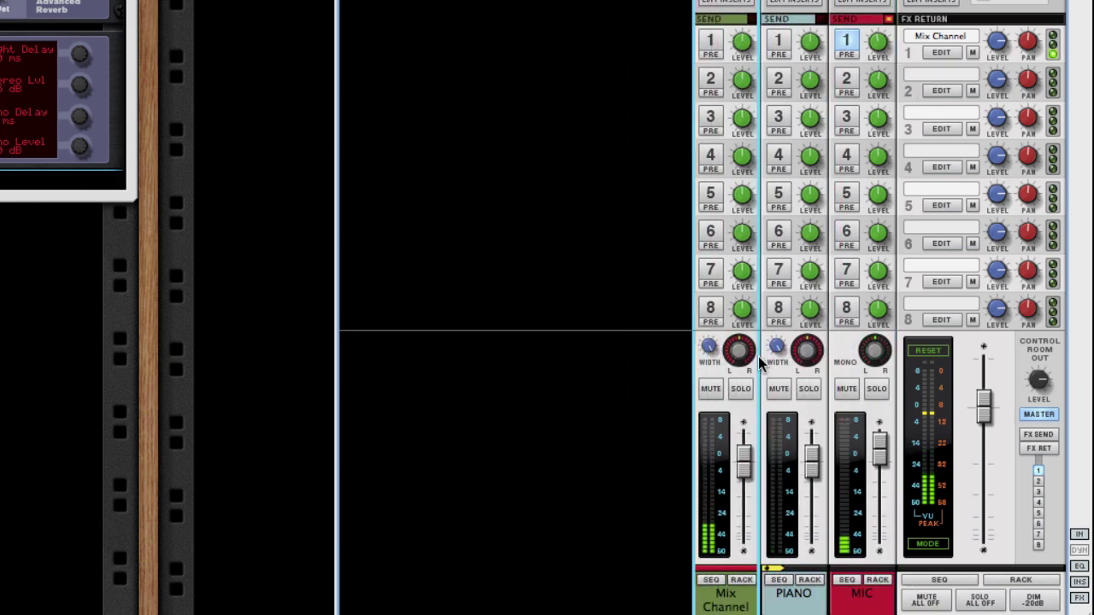
click(880, 41)
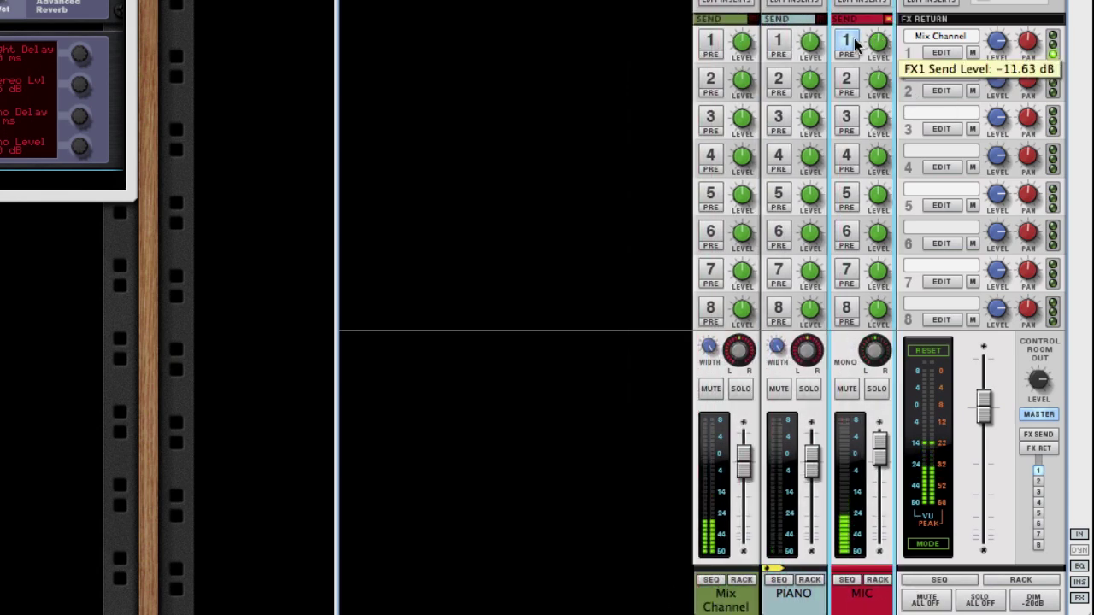
- Switch the MIC channel's FX send 1 off and on again, lower its level to -20.81 dB and raise it back up
click(846, 40)
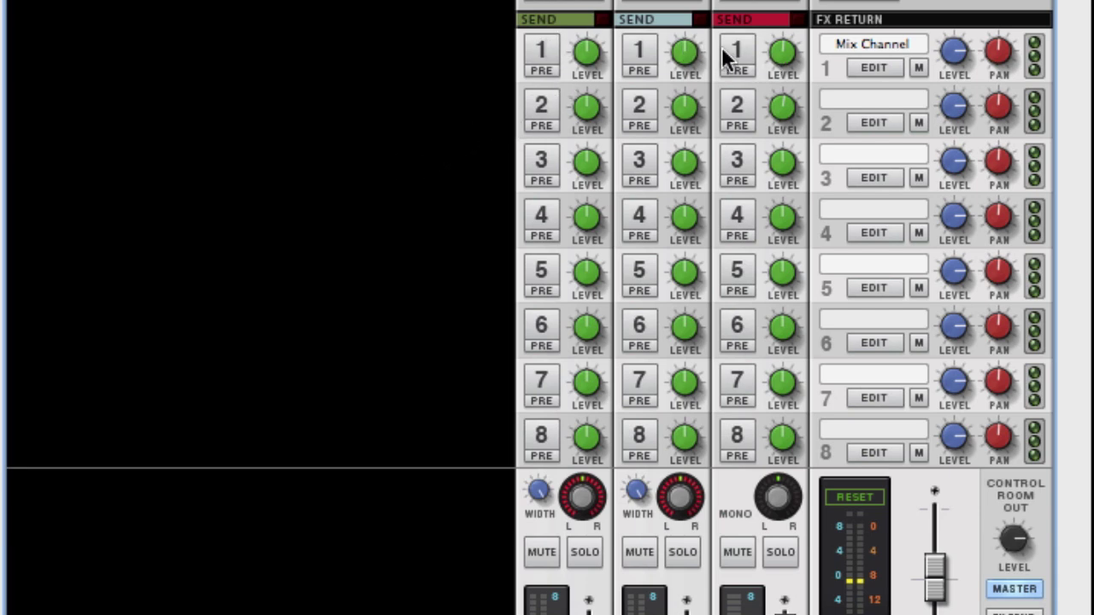
click(539, 53)
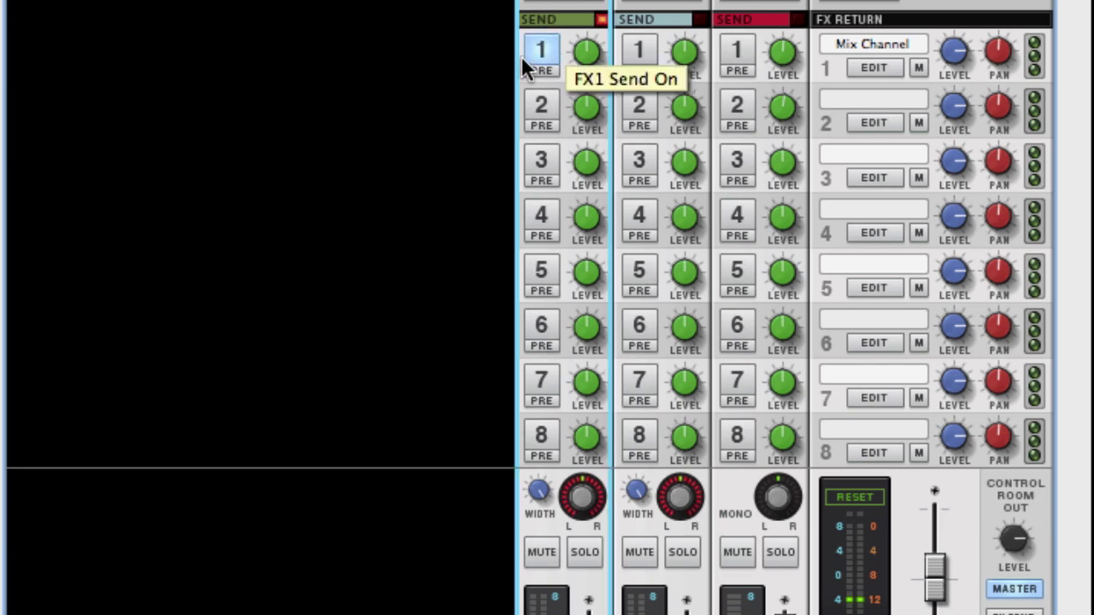
click(733, 53)
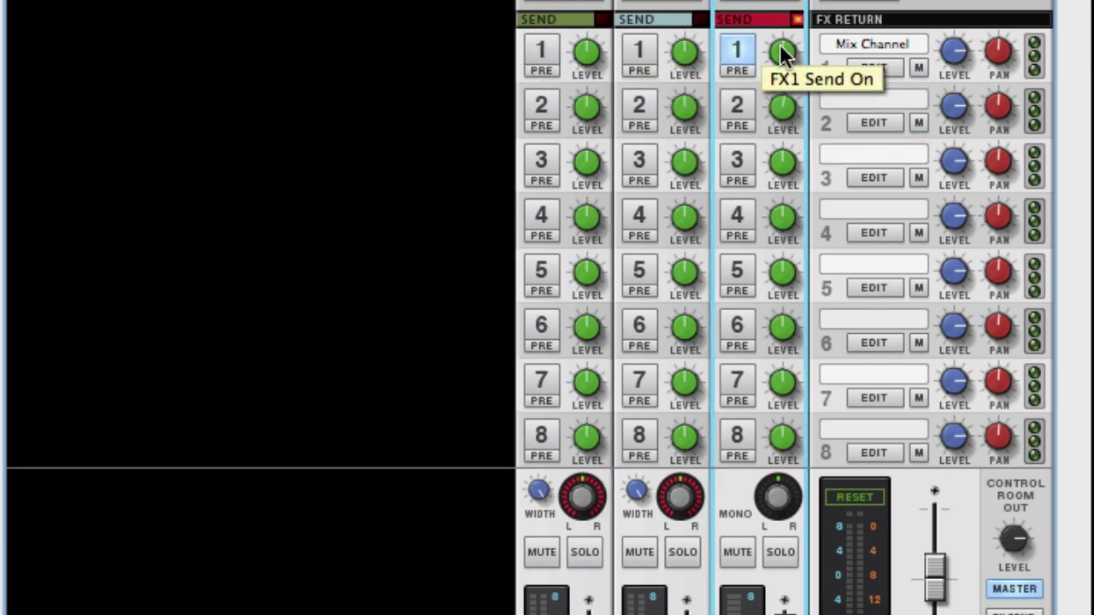
drag(796, 53, 783, 102)
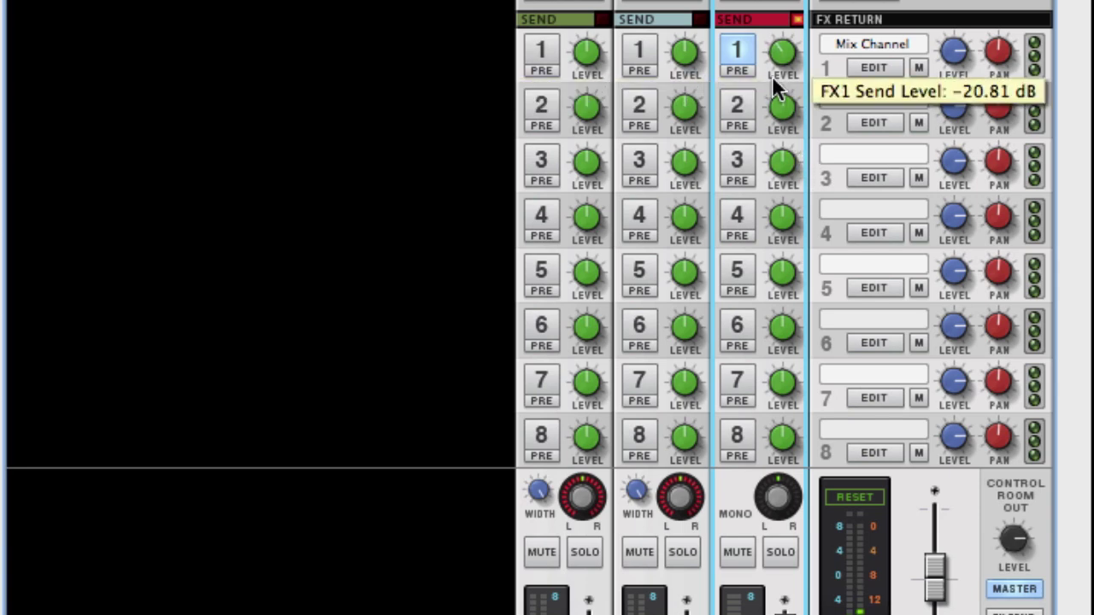
drag(772, 59, 701, 48)
- Feed the reverb's Mix Channel into its own FX send 1 at a varied level, then switch off send 1 on it and on MIC
click(538, 50)
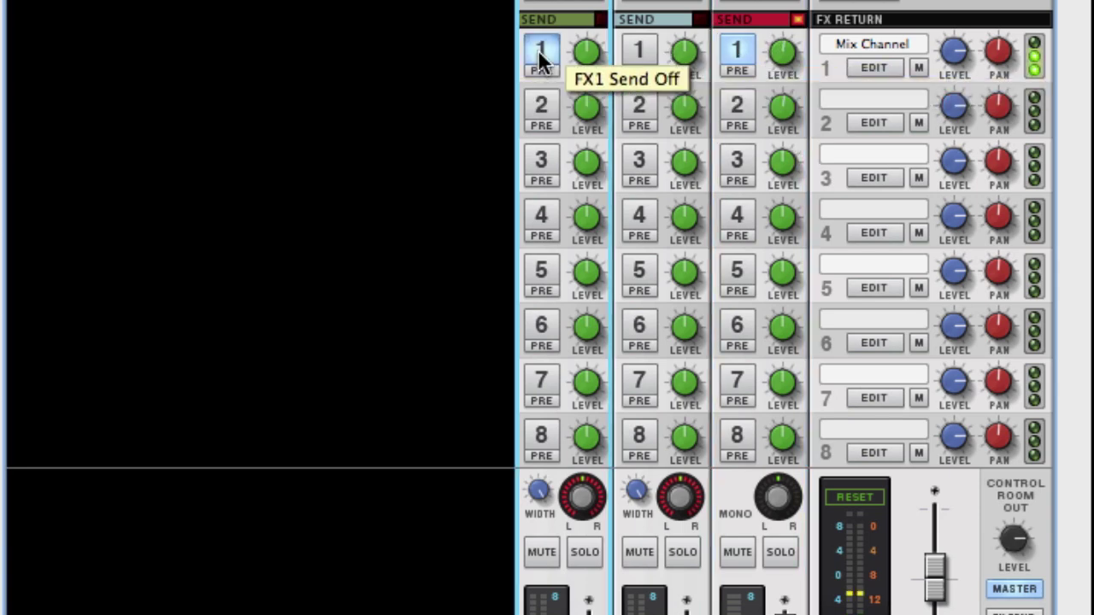
drag(585, 57, 703, 66)
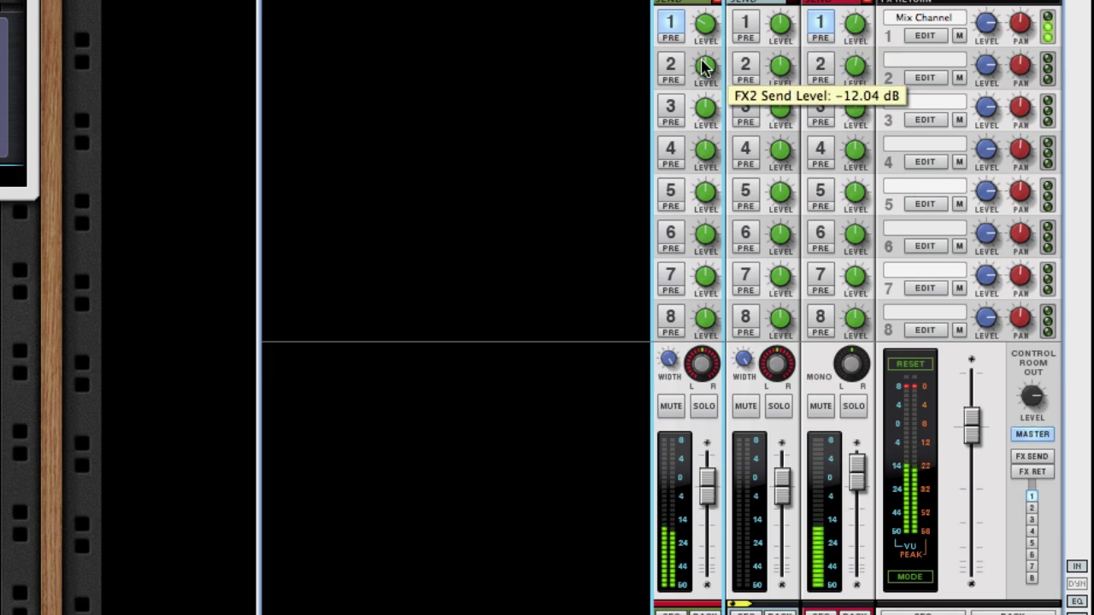
click(670, 24)
click(821, 33)
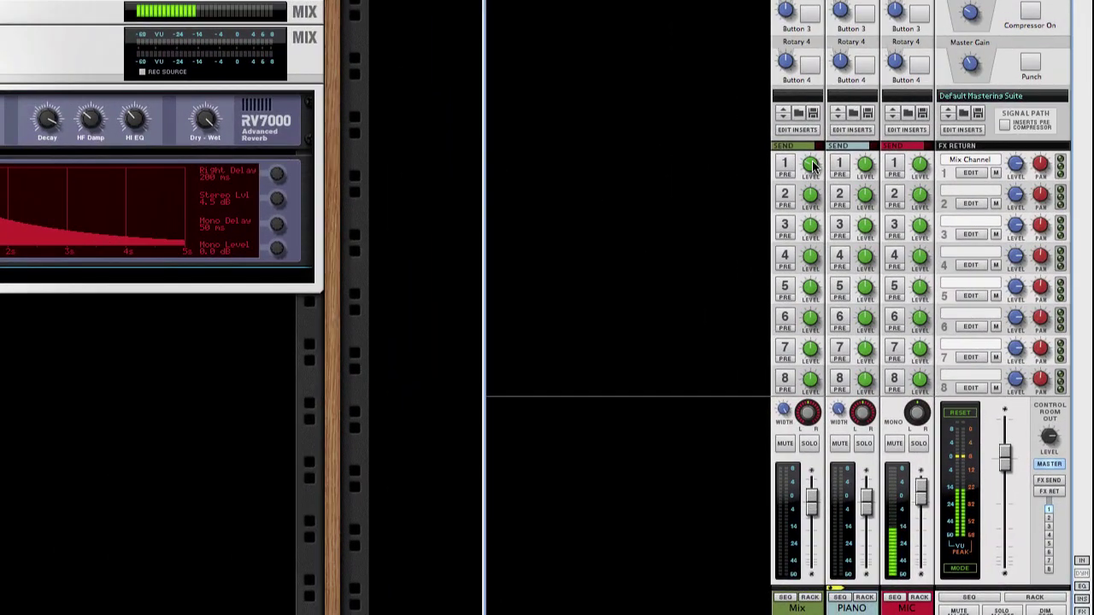
mouse_move(803, 156)
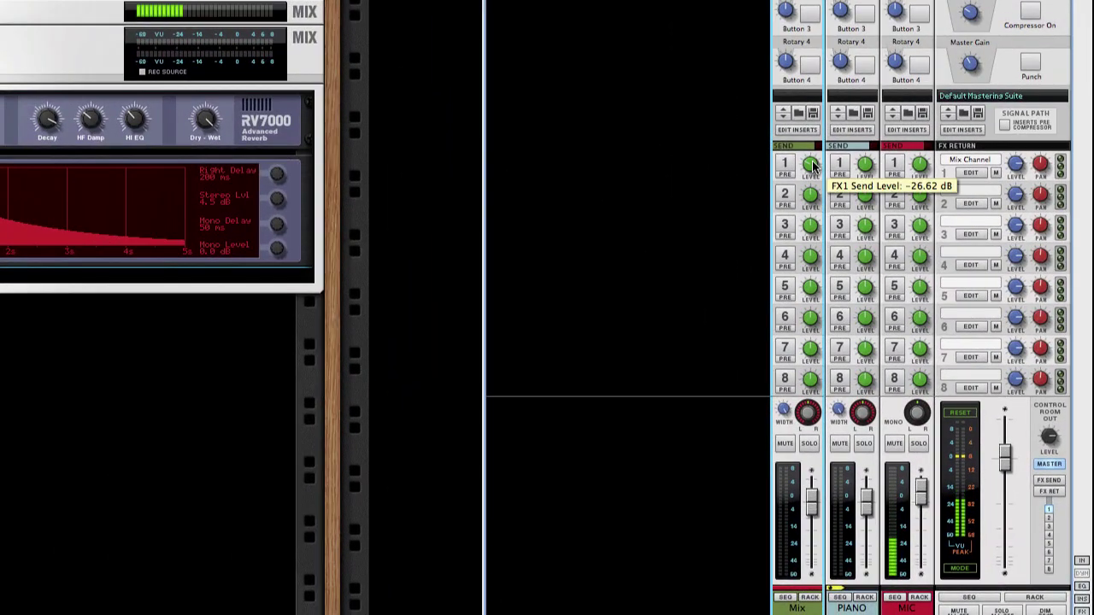
drag(814, 169, 817, 166)
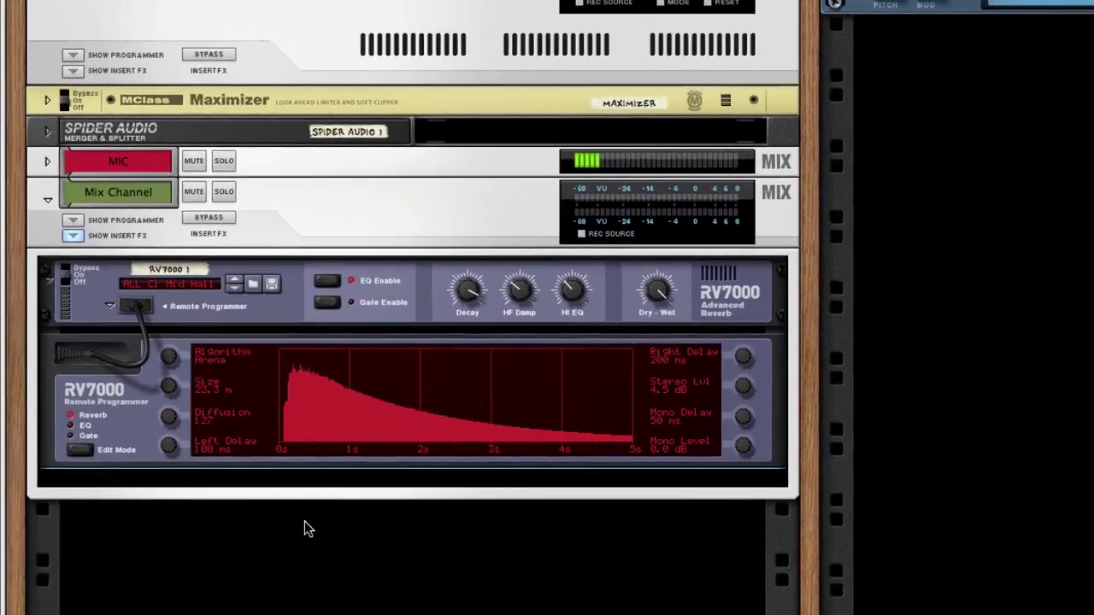
- Create a second mix channel below the reverb channel and add a DDL-1 Digital Delay Line to its insert FX area
right_click(171, 432)
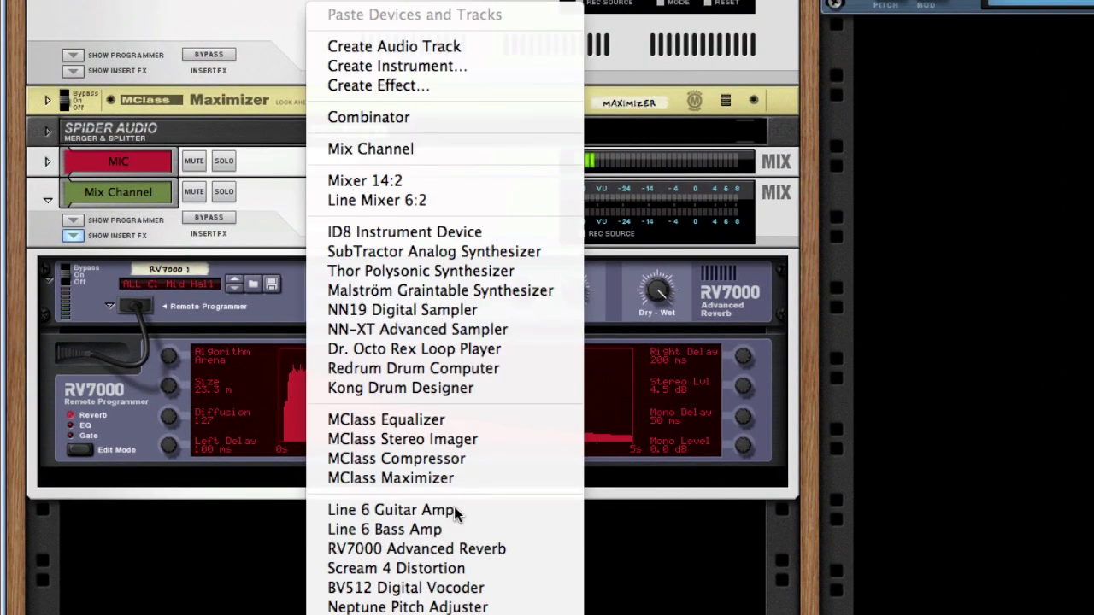
click(426, 159)
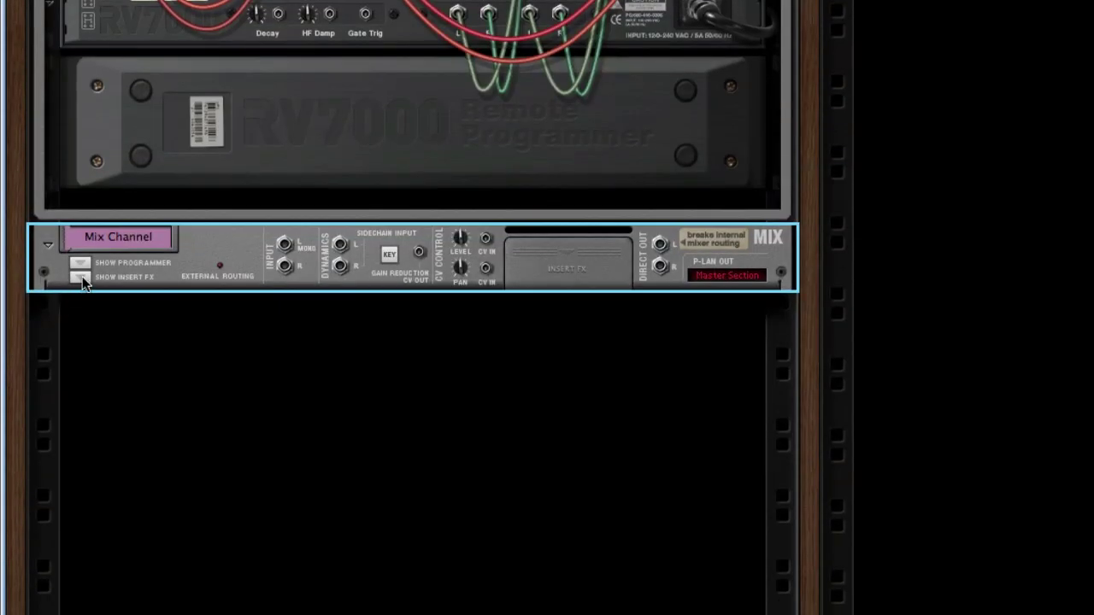
click(80, 278)
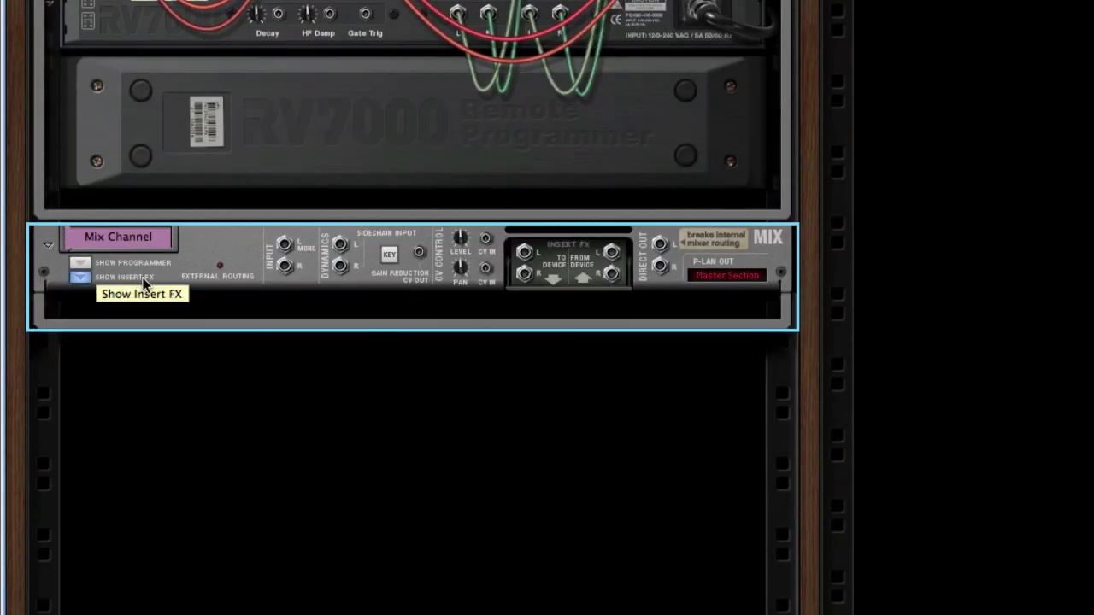
right_click(151, 303)
mouse_move(371, 329)
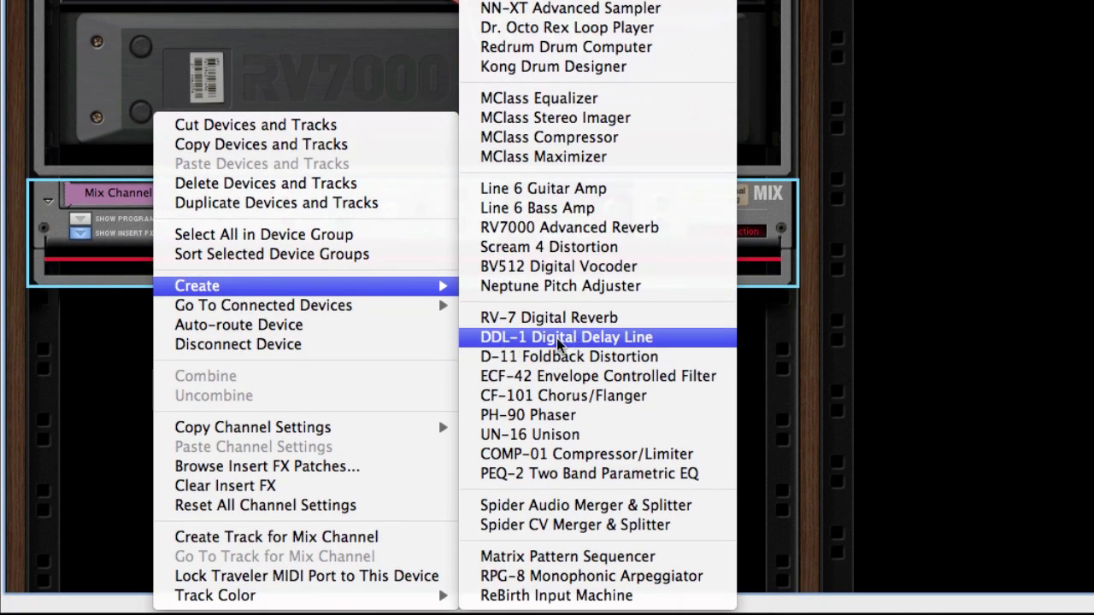
click(548, 344)
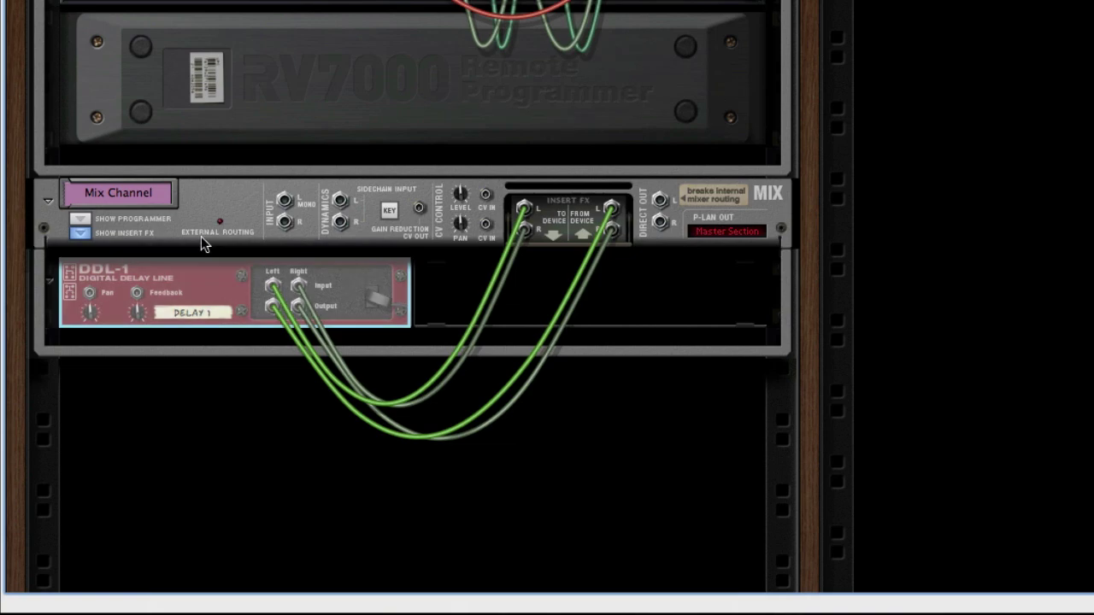
- Cable FX Send 2 to the delay mix channel's input and its direct out to FX Return 2
drag(284, 205, 88, 36)
drag(273, 38, 590, 466)
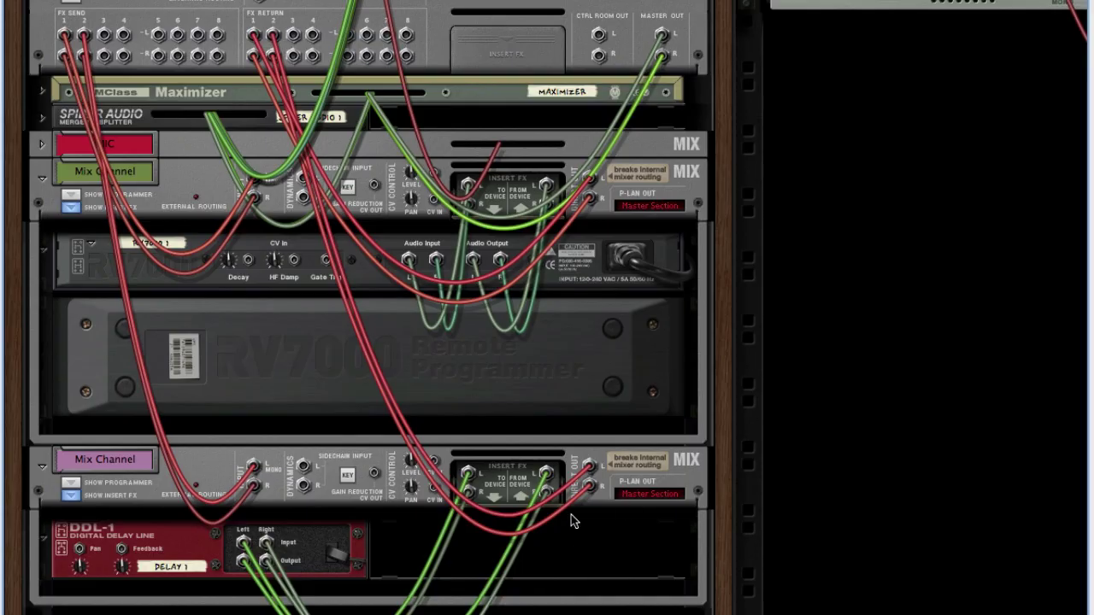
- Adjust the DDL-1's feedback, then feed MIC into FX send 2 at a raised level, switching the send off and on again
key(Tab)
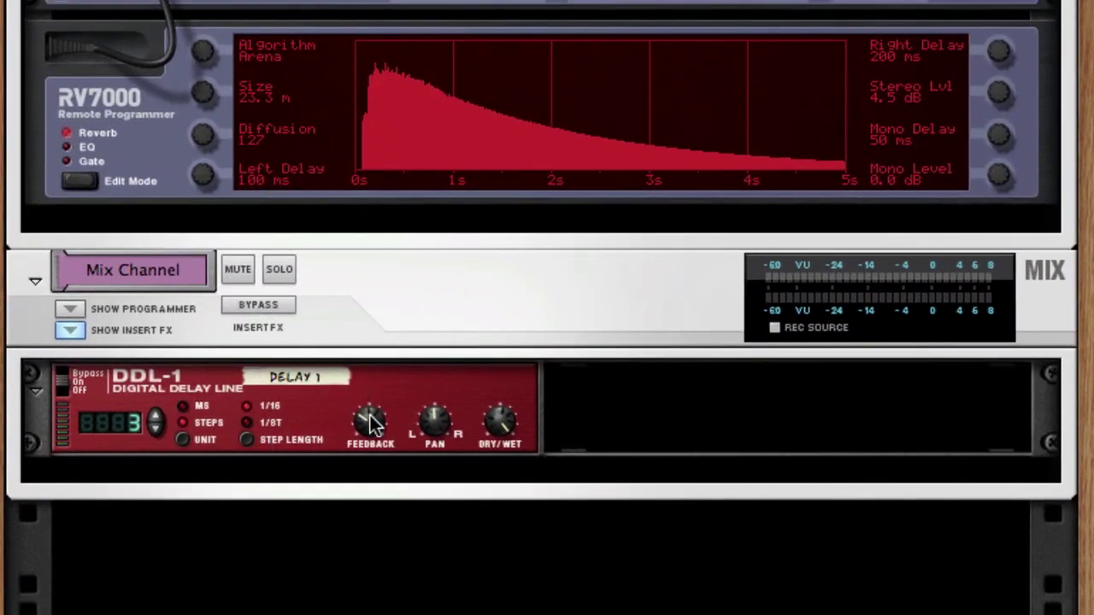
click(374, 425)
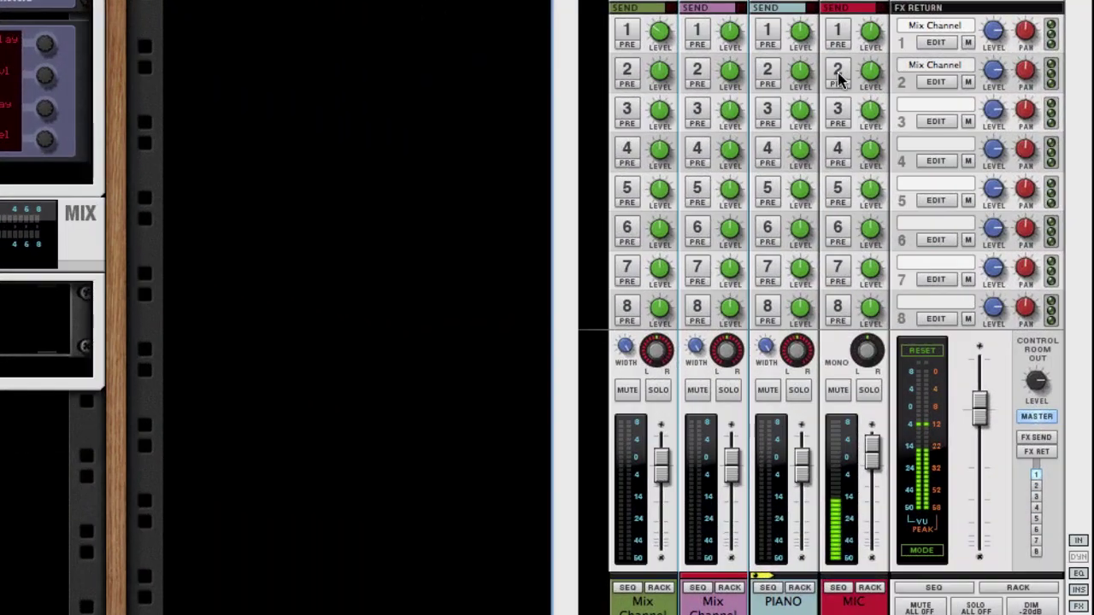
click(837, 73)
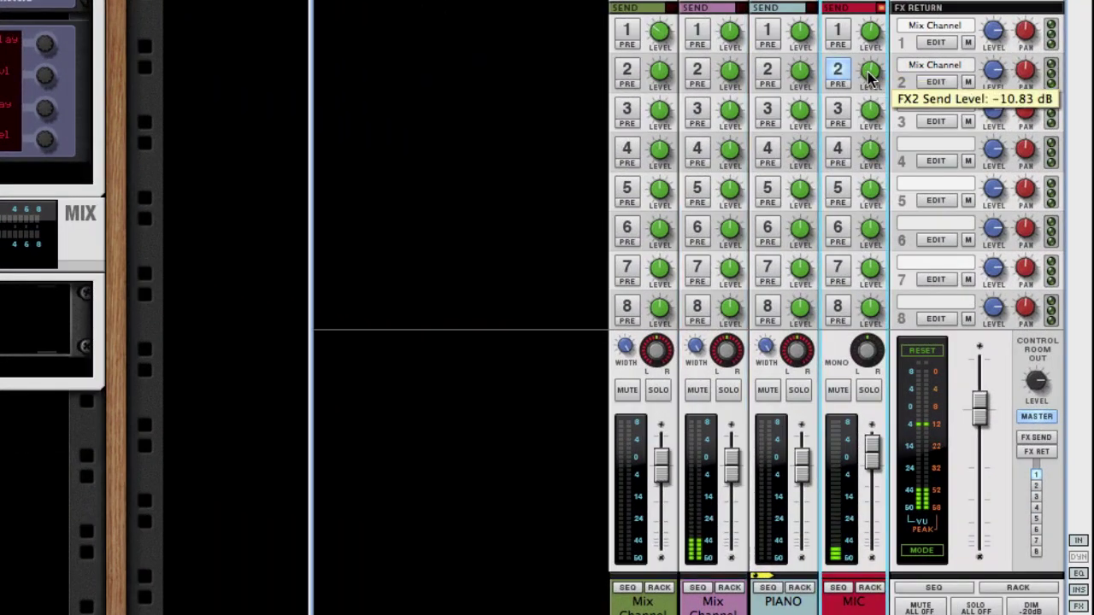
mouse_move(872, 77)
mouse_down()
mouse_move(871, 47)
mouse_move(870, 101)
mouse_move(870, 89)
mouse_up()
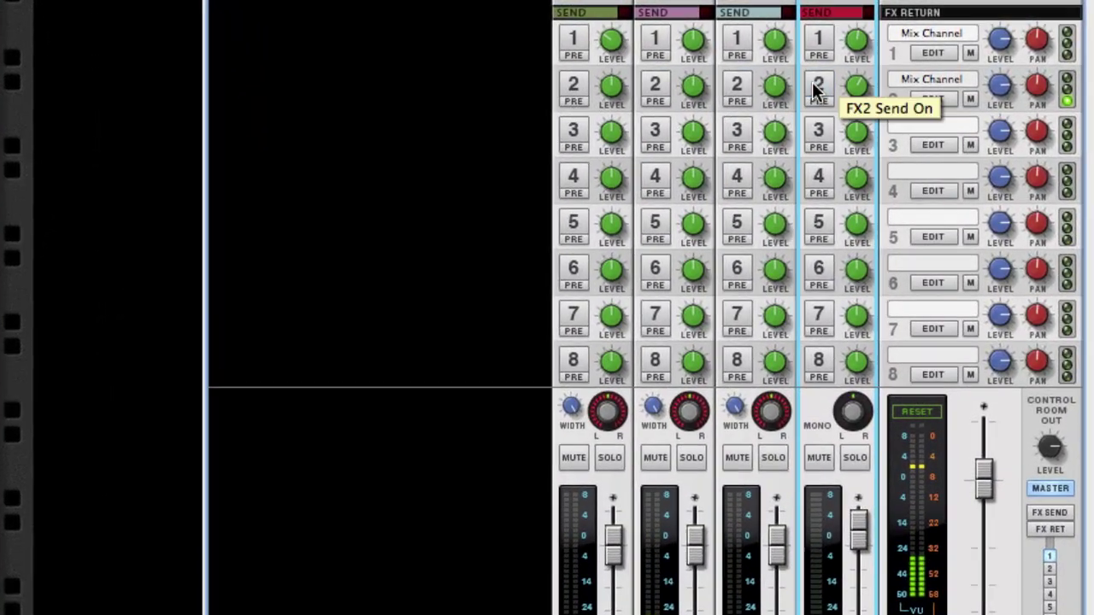
click(831, 80)
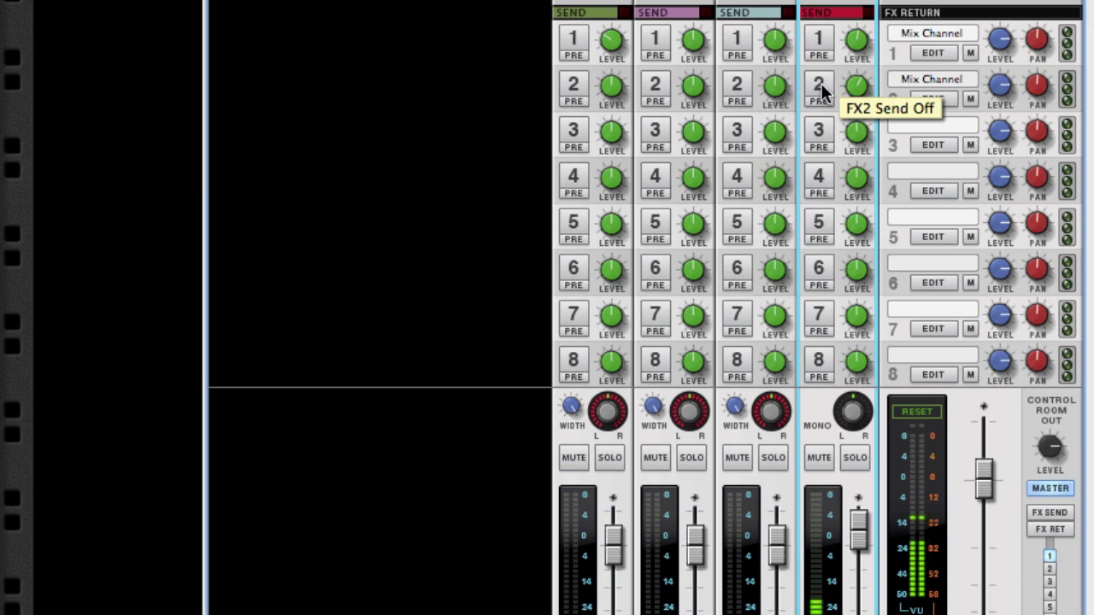
click(821, 83)
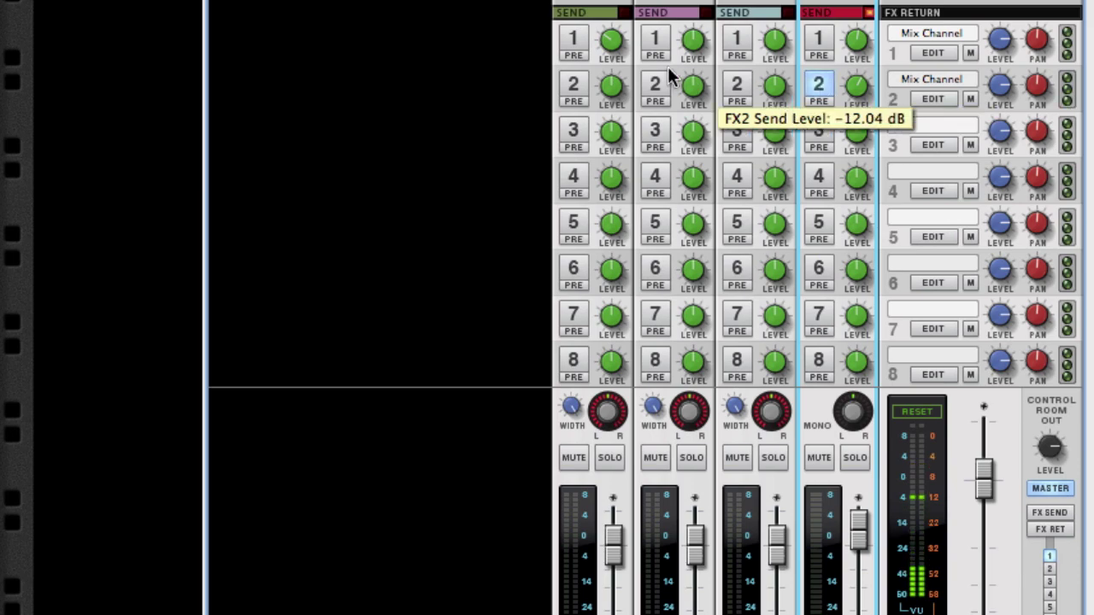
- Feed the delay's Mix Channel into its own FX send 2 at a varied level, then switch off send 2 on it and on MIC
click(656, 84)
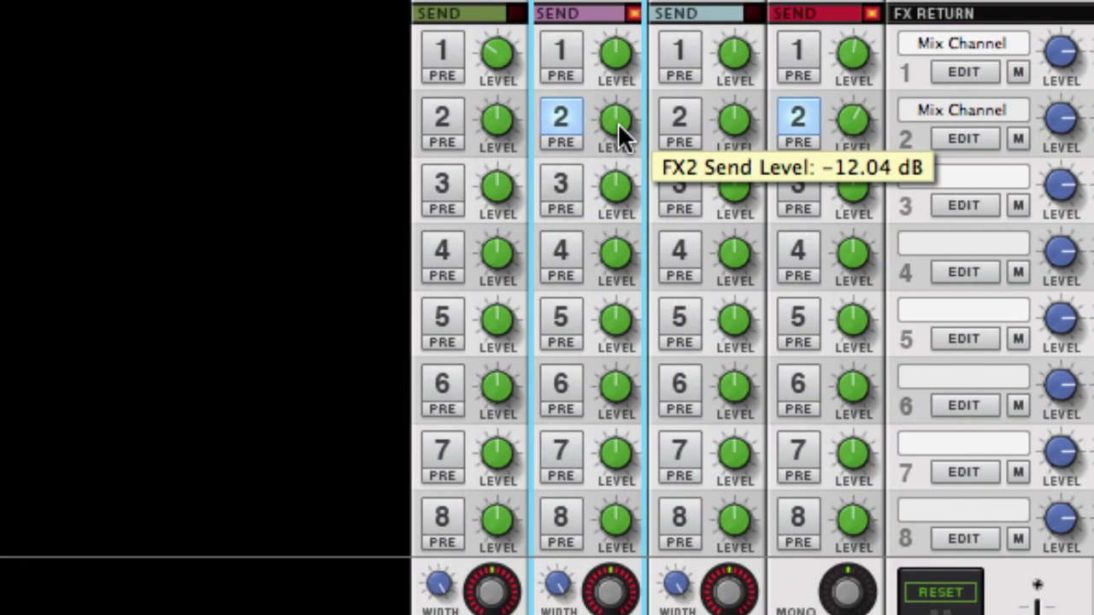
drag(619, 123, 596, 134)
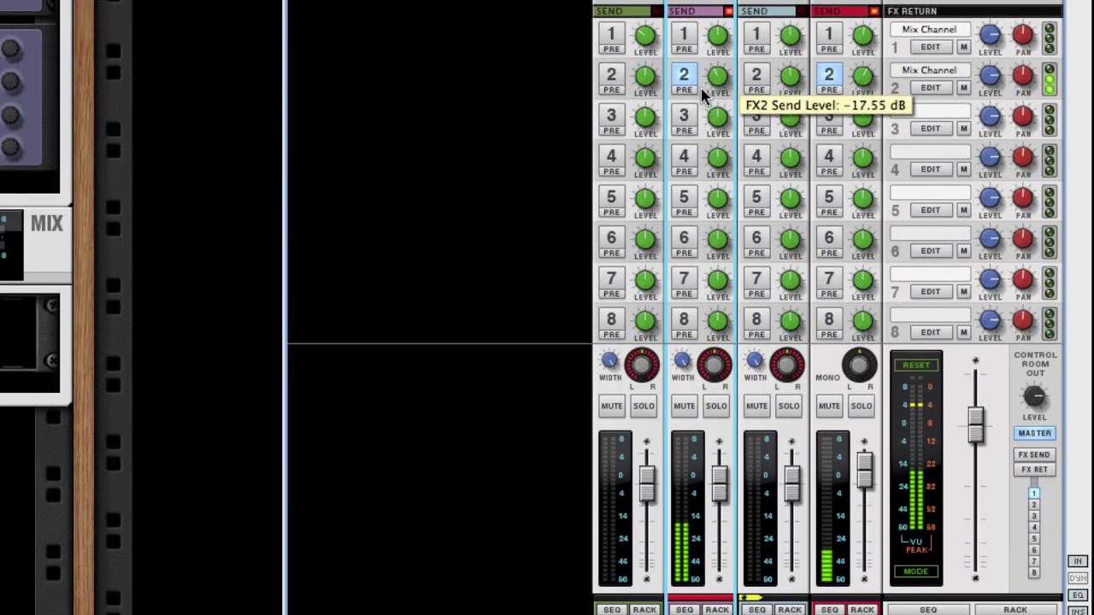
mouse_move(701, 87)
mouse_down()
mouse_move(691, 71)
mouse_move(694, 91)
mouse_move(690, 82)
mouse_up()
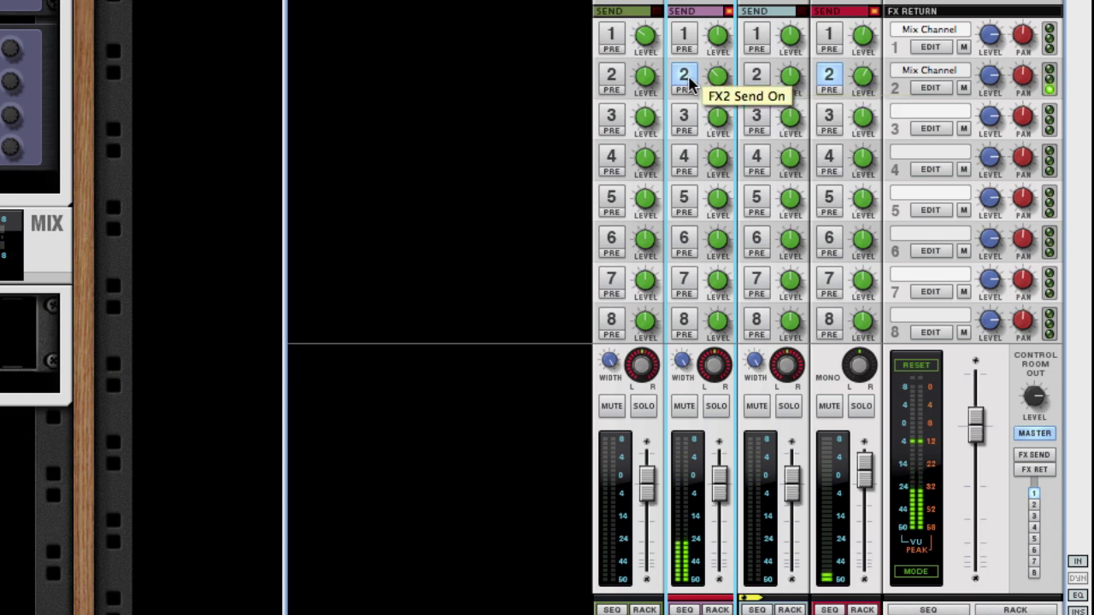
click(690, 83)
click(828, 79)
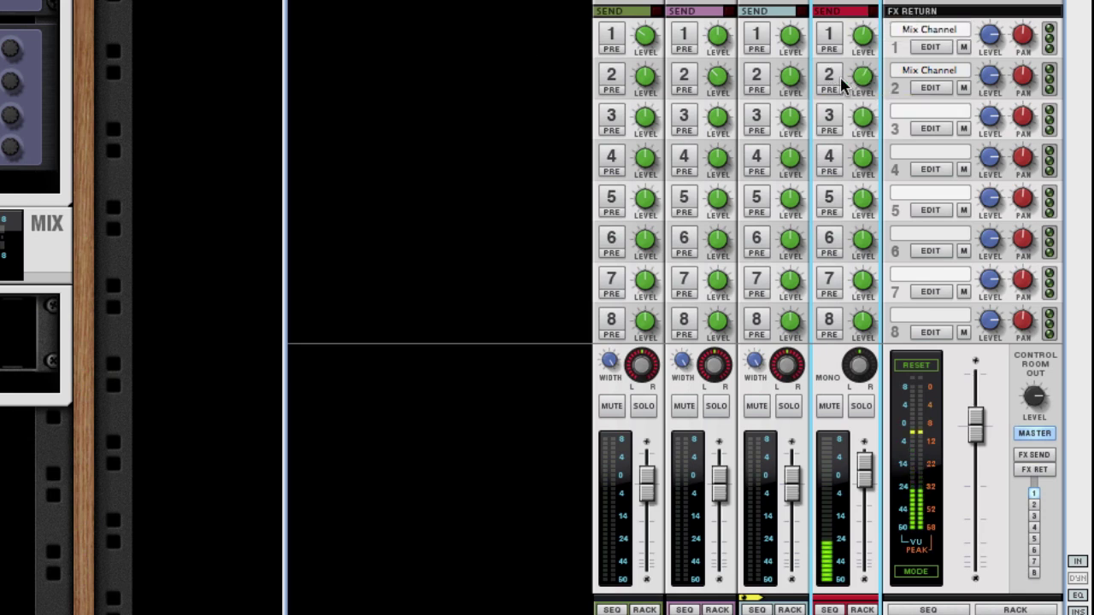
- Switch on FX sends 2 and 1 on the delay's Mix Channel and adjust both send levels to feed the delay and the reverb
click(683, 79)
drag(708, 80, 710, 68)
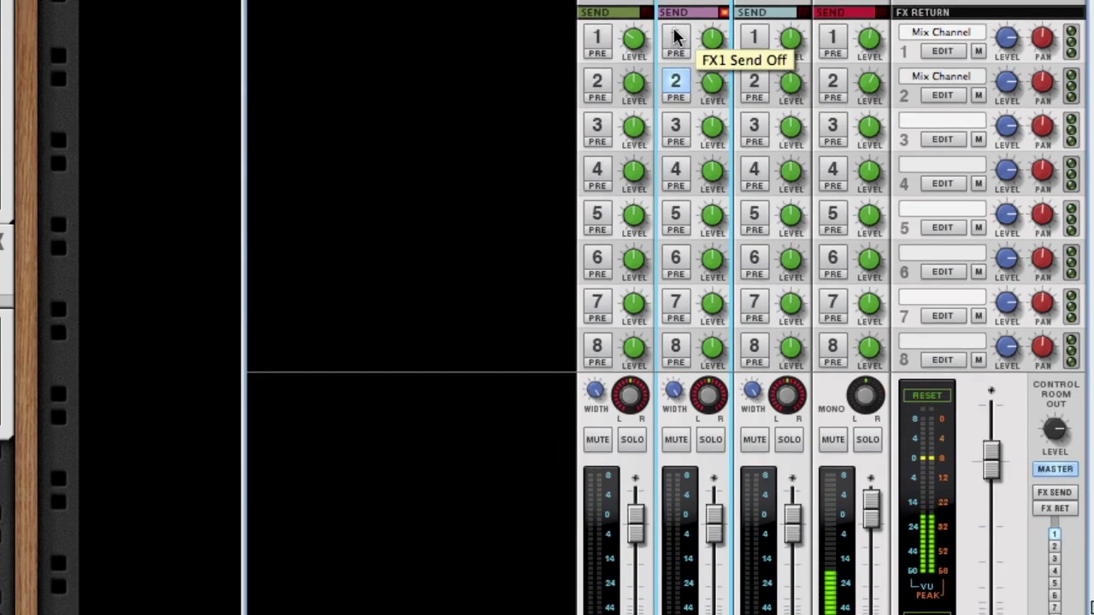
click(690, 40)
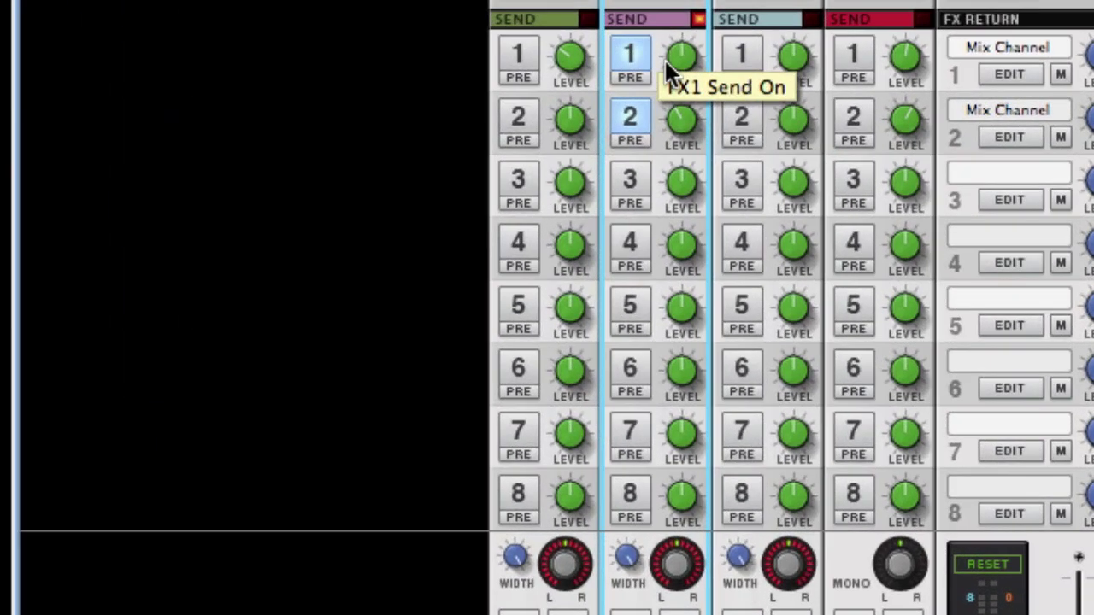
drag(681, 61, 681, 56)
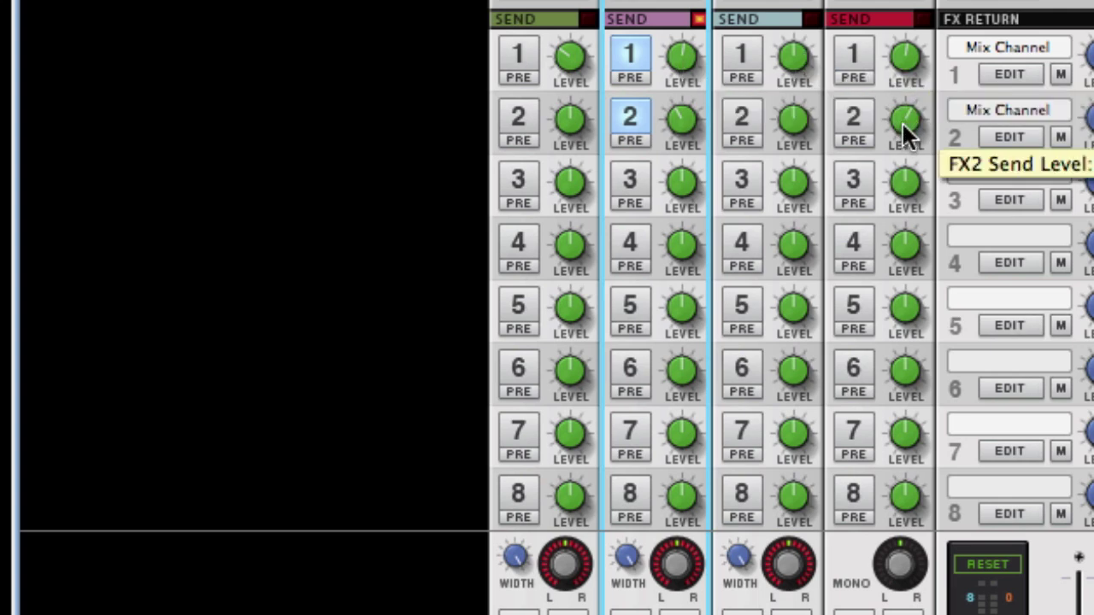
- Switch MIC's FX send 2 on and off while varying the delay channel's own send 2 level, leaving that level at -26.62 dB
click(863, 114)
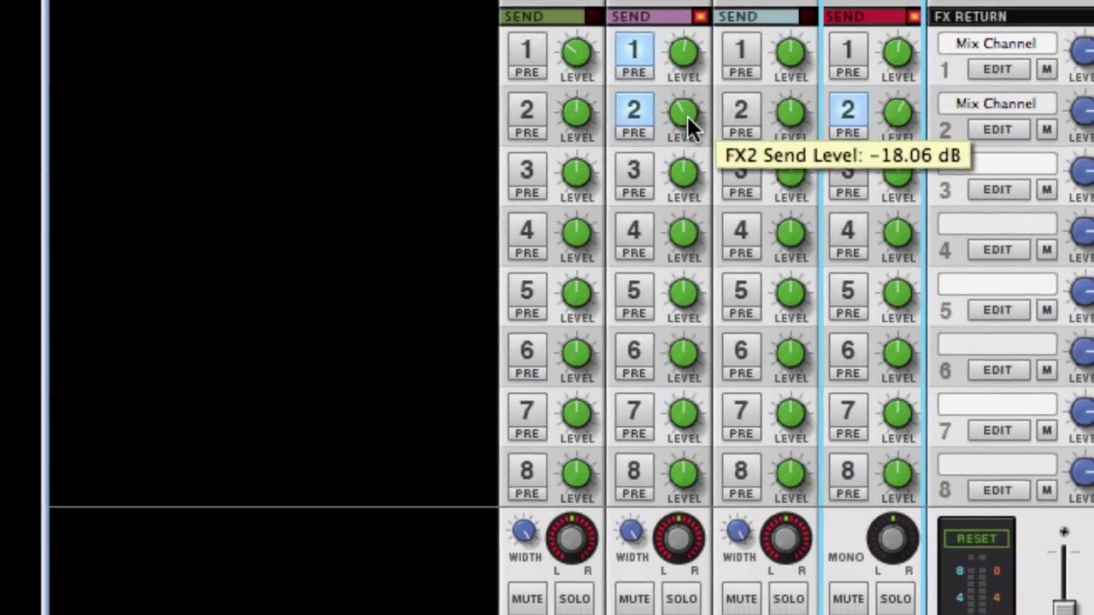
drag(683, 121, 670, 71)
click(810, 70)
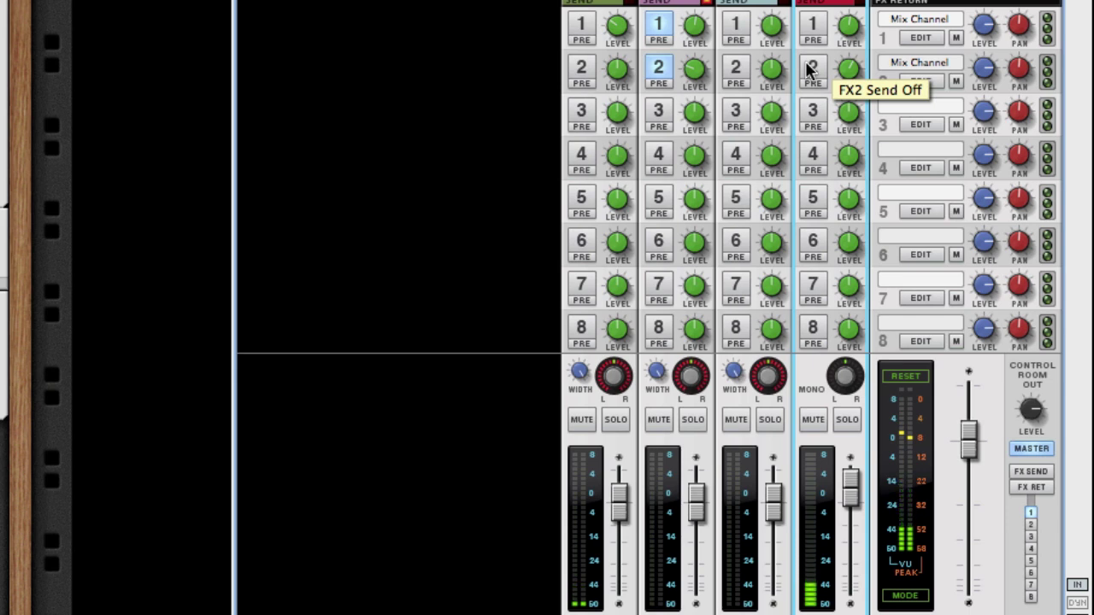
mouse_move(689, 70)
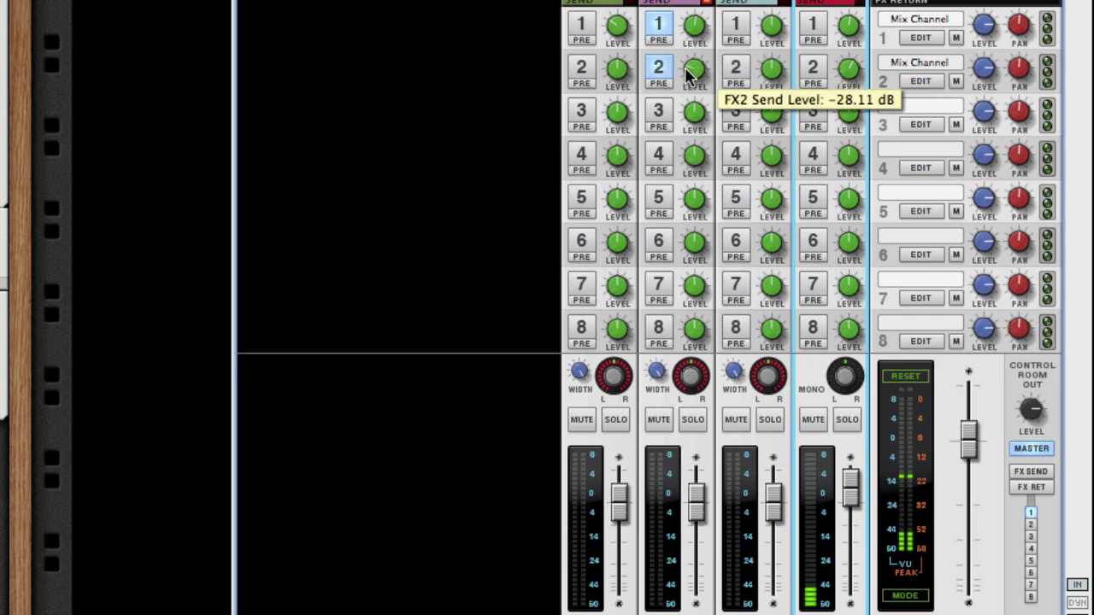
drag(693, 74, 694, 71)
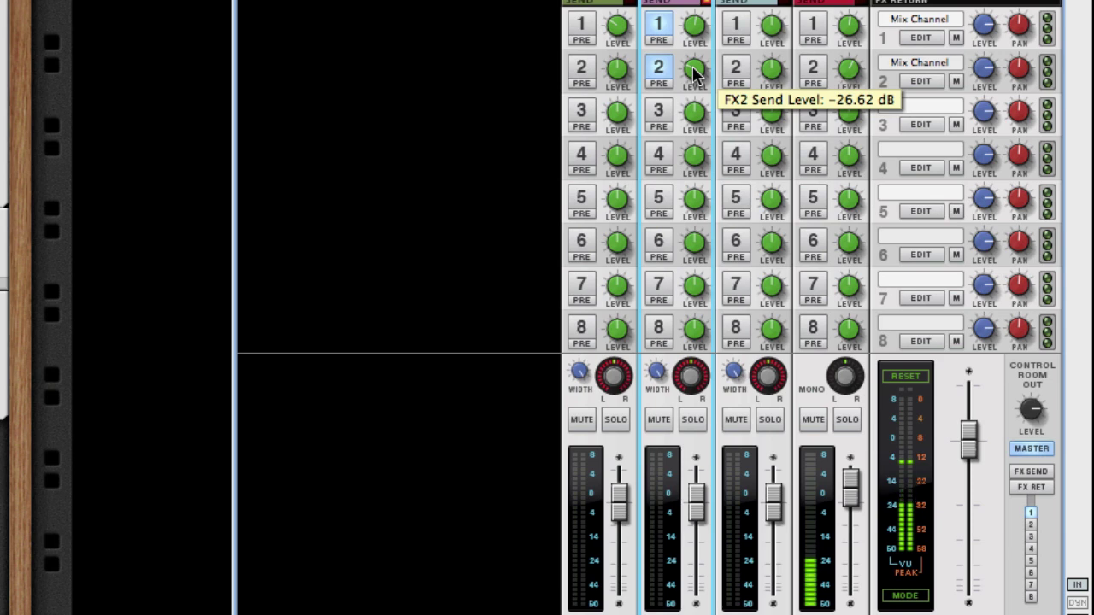
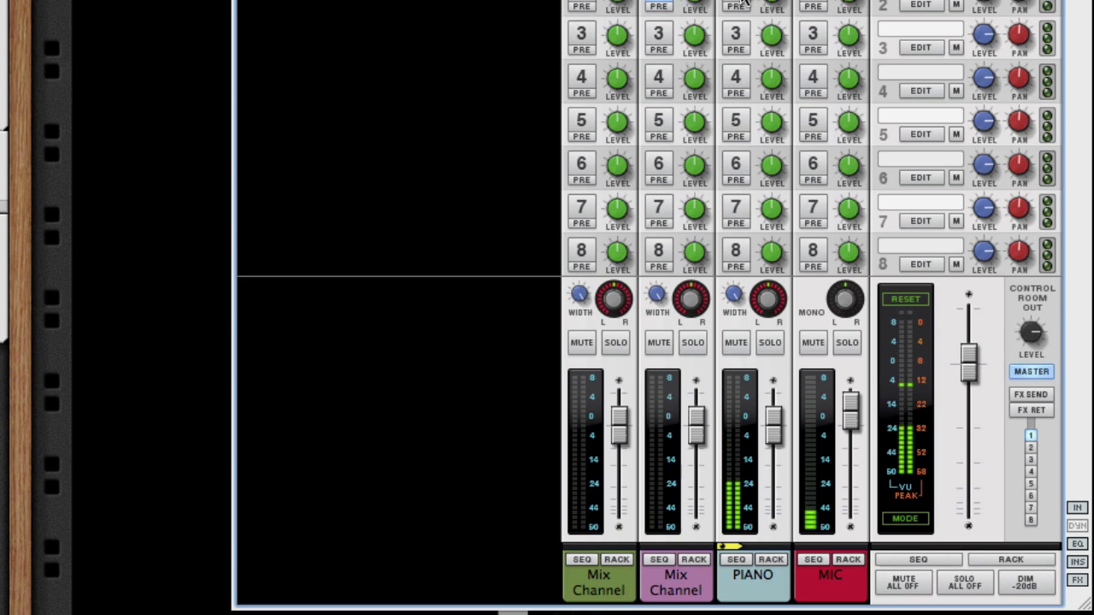
- Feed PIANO into FX send 2 at a raised level and vary the delay channel's own send 2 level
scroll(740, 34, up, 3)
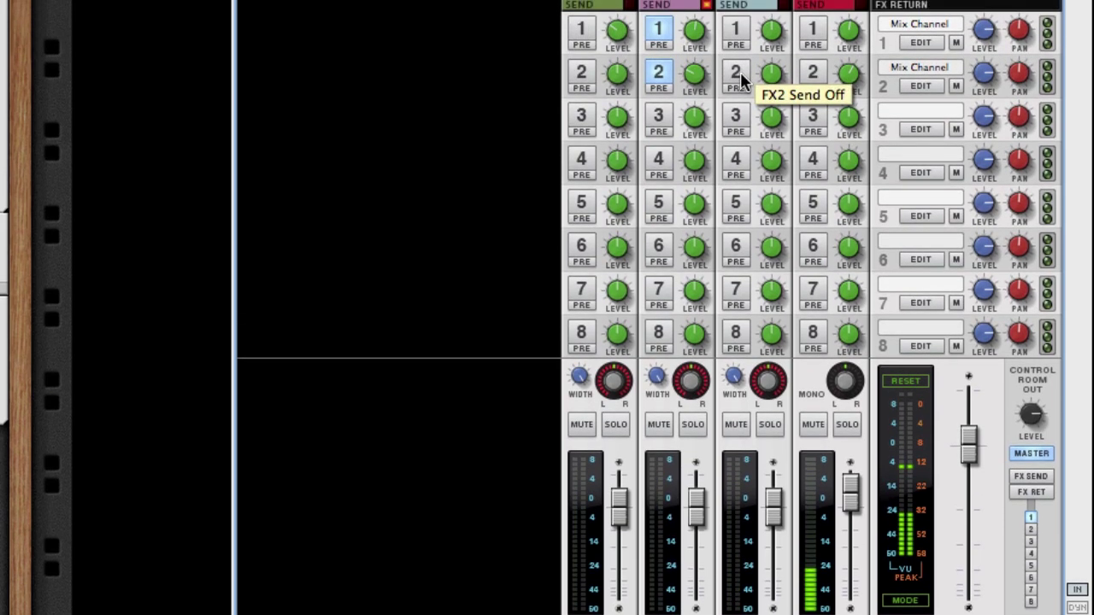
click(740, 72)
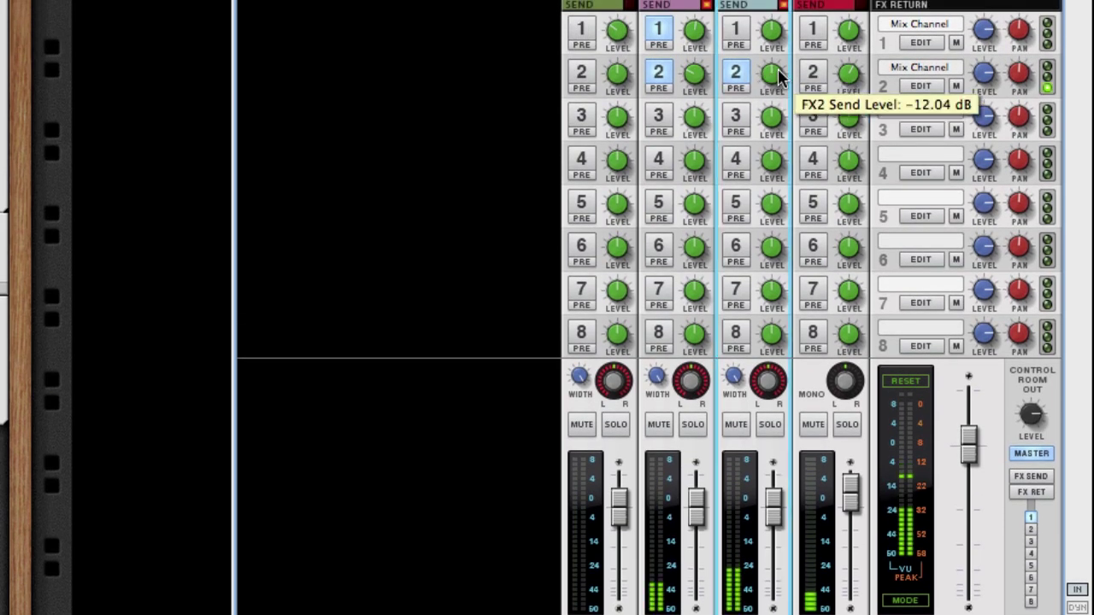
drag(779, 79, 764, 43)
drag(709, 83, 628, 116)
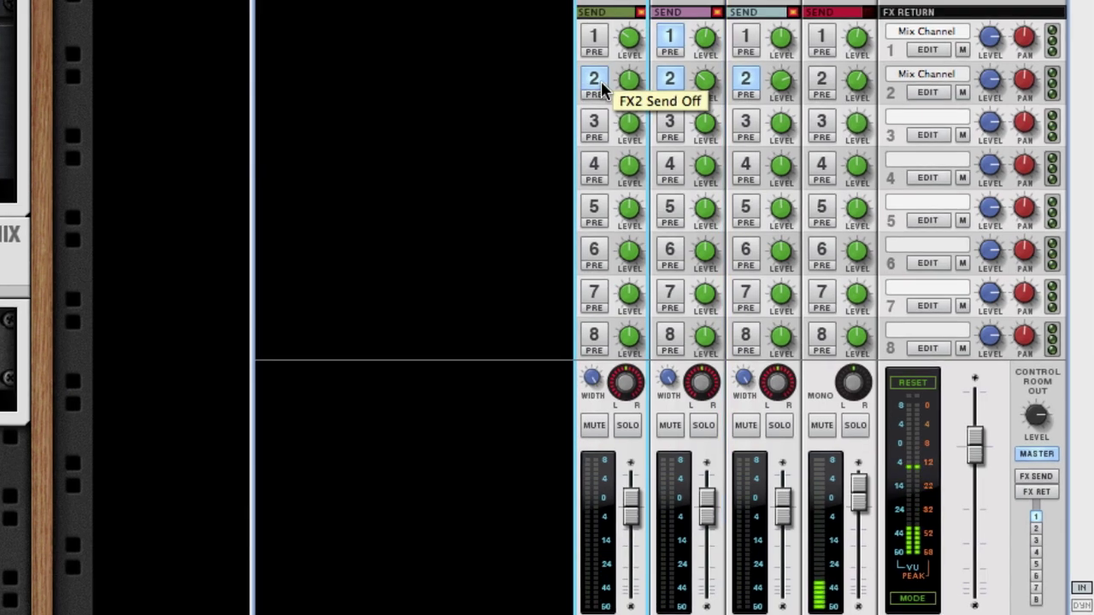
- Switch on FX sends 2 and 1 on the reverb's Mix Channel and lower its send 2 level
click(600, 79)
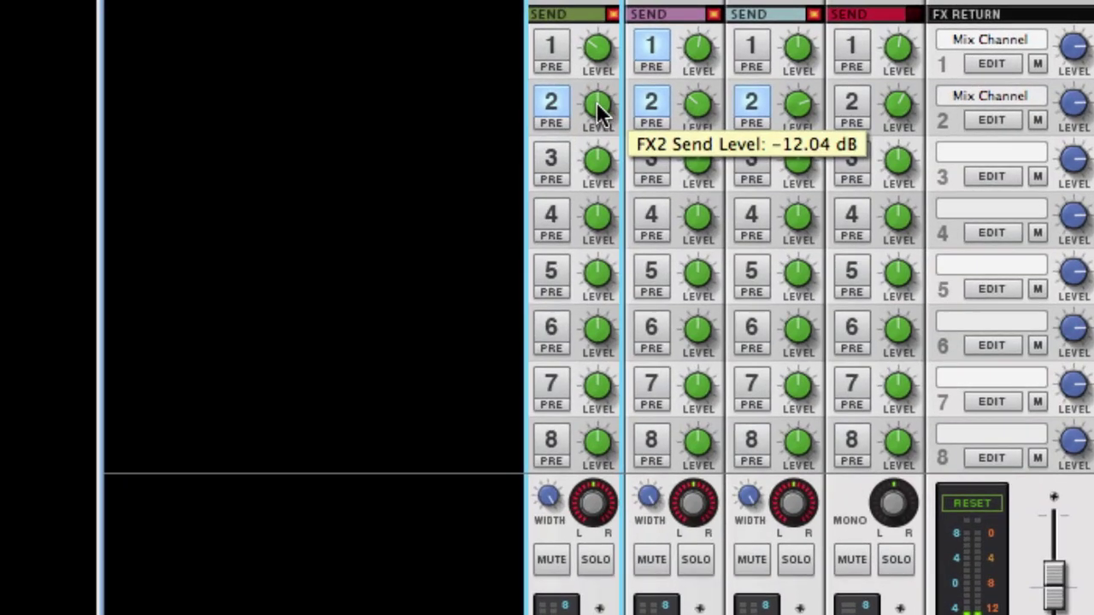
click(554, 42)
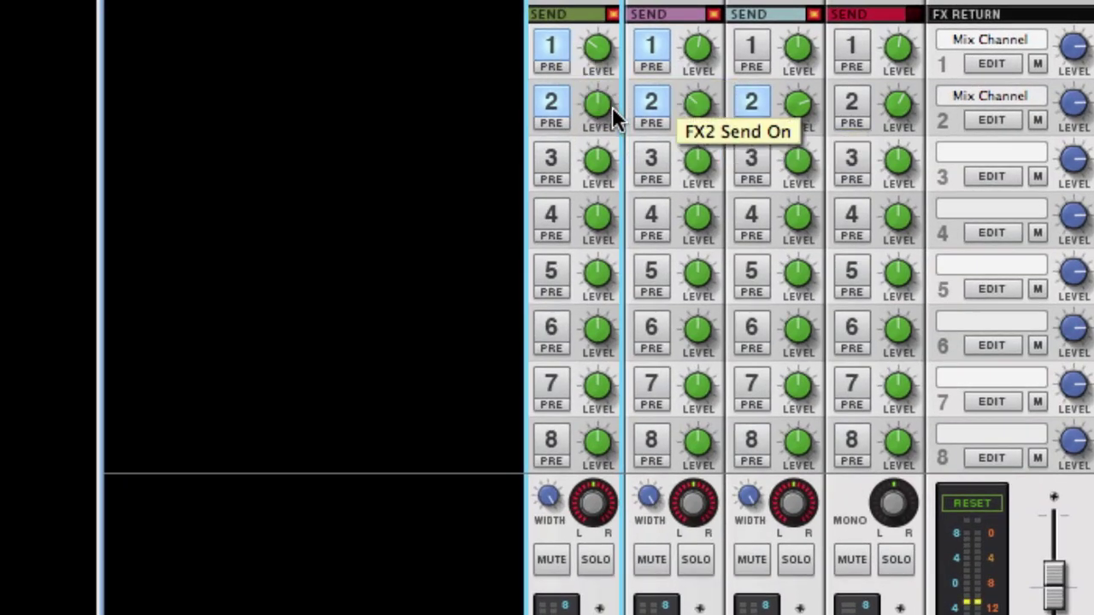
drag(601, 105, 634, 90)
- Set the delay channel's FX send 2 level to -23.88 dB and lower the reverb channel's send 1 and send 2 levels
click(714, 86)
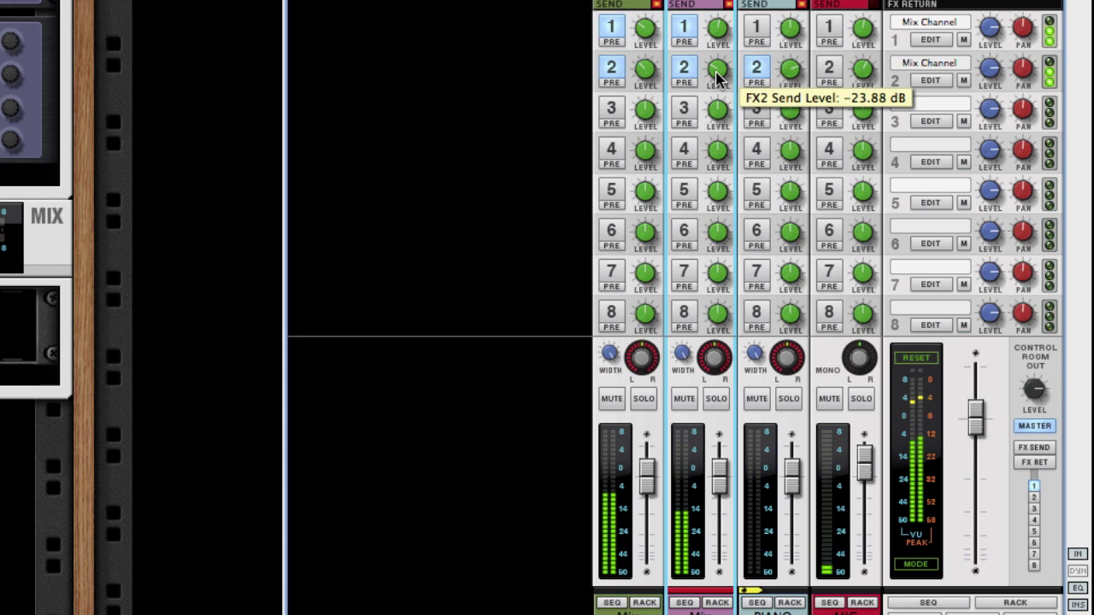
click(639, 35)
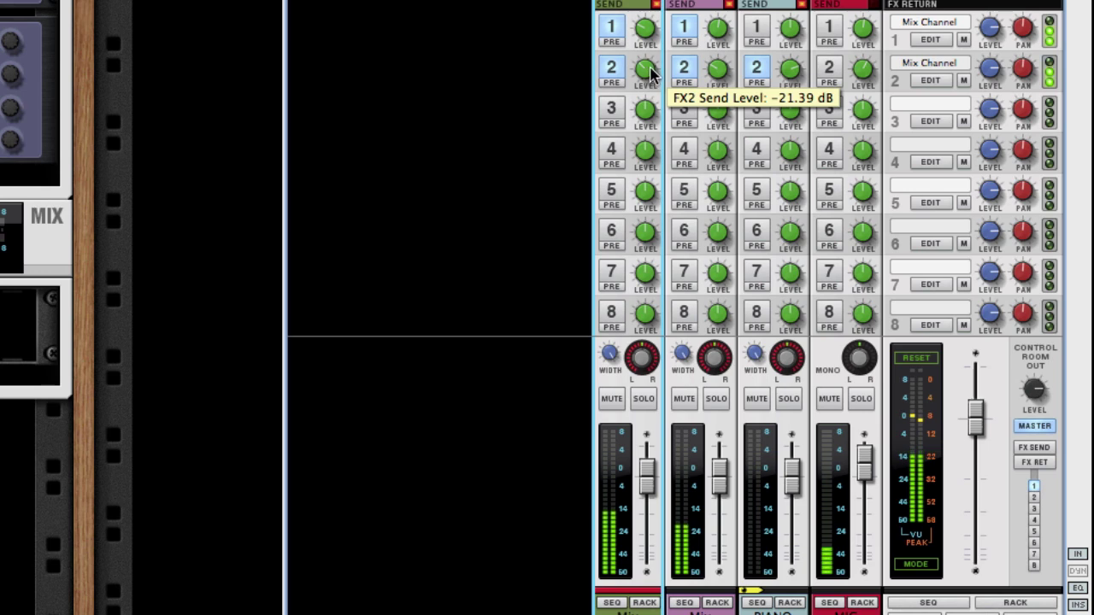
mouse_move(647, 75)
mouse_down()
mouse_move(640, 49)
mouse_move(640, 82)
mouse_up()
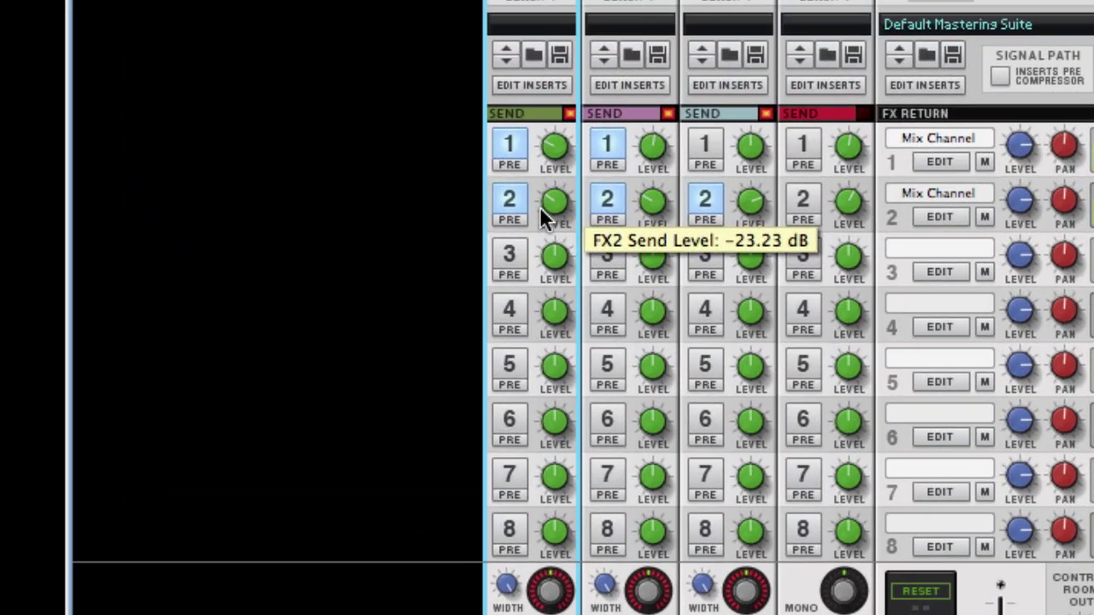
- Set the reverb channel's FX send 1 level to -20.81 dB and rebalance the send 2 levels of the reverb and delay channels
drag(541, 209, 547, 200)
mouse_move(555, 147)
mouse_down()
mouse_move(549, 120)
mouse_move(545, 153)
mouse_up()
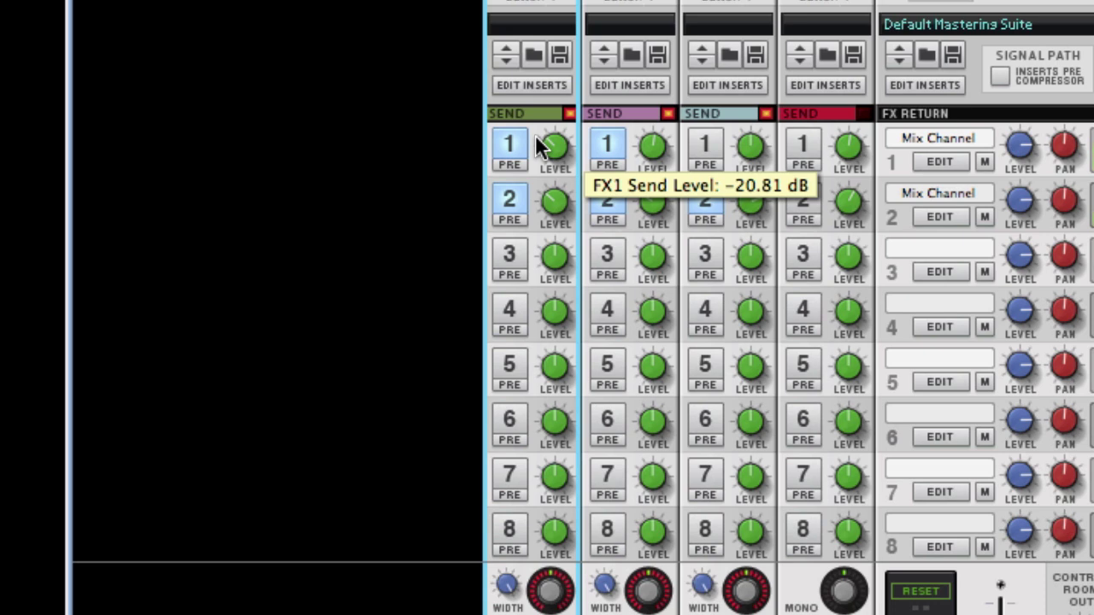
drag(653, 200, 653, 197)
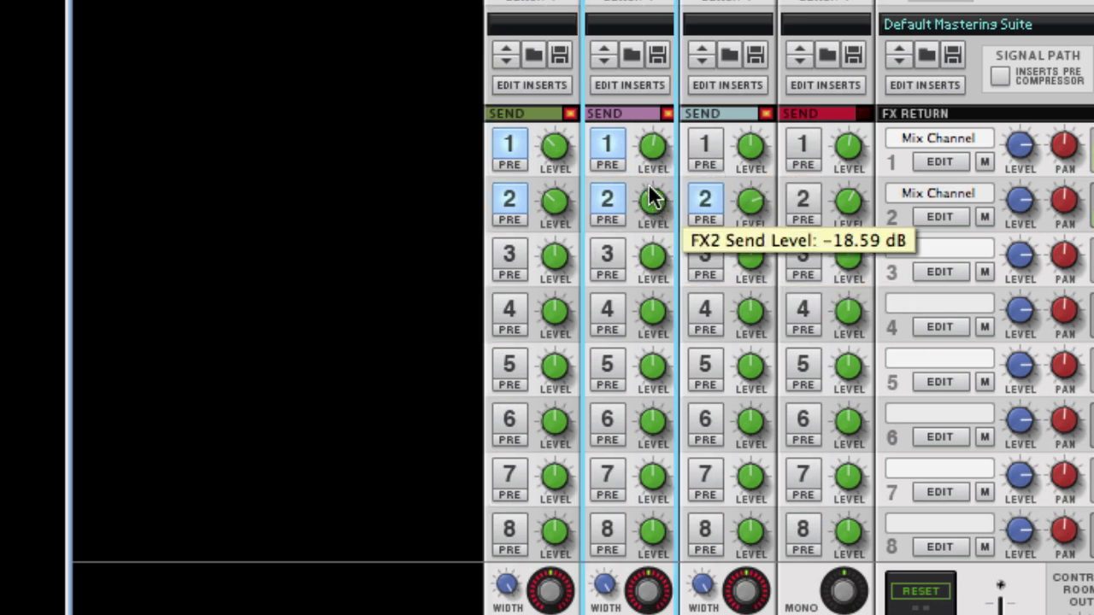
drag(549, 213, 550, 221)
- Set PIANO's FX send 2 level to -3.93 dB, then switch on MIC's FX send 2 and adjust its level
click(748, 205)
drag(745, 213, 744, 214)
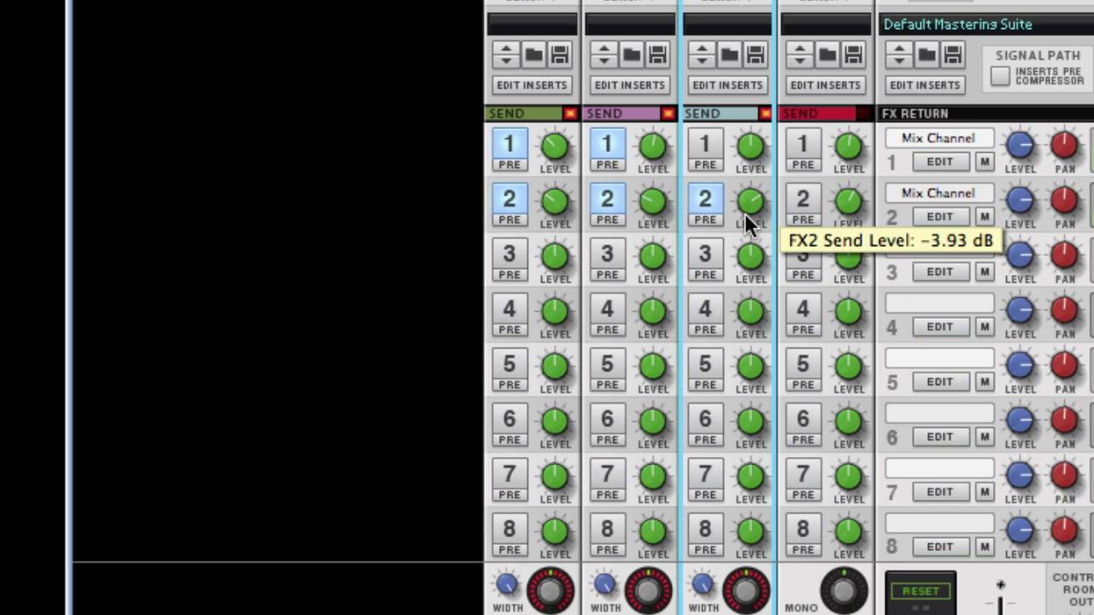
click(810, 200)
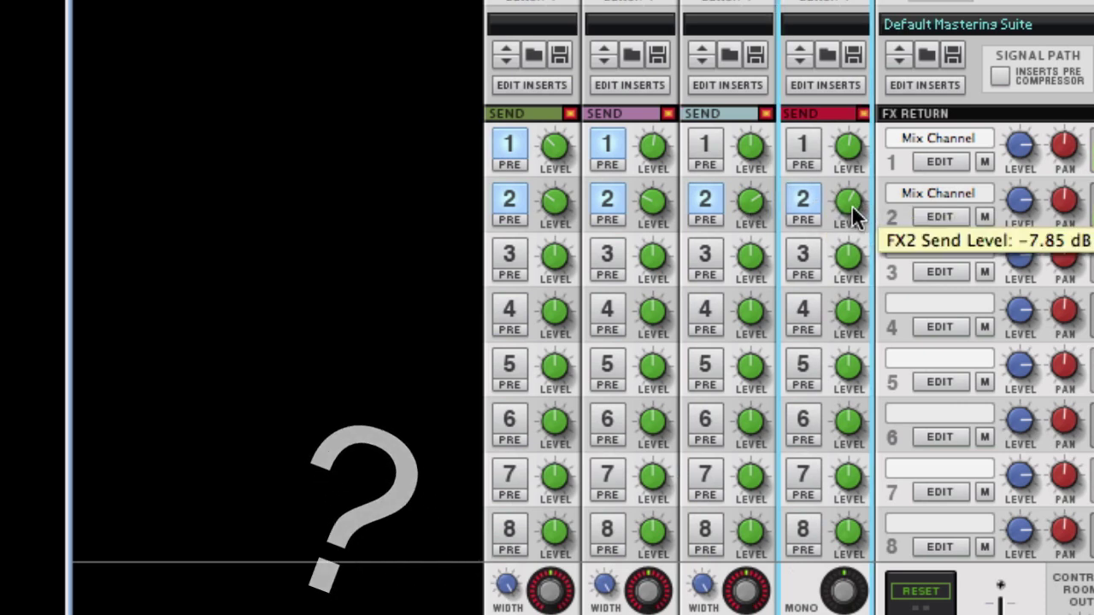
drag(852, 214, 853, 216)
- Turn down the FX send 1 and 2 levels on the delay channel and on the reverb channel
click(658, 201)
drag(658, 201, 628, 204)
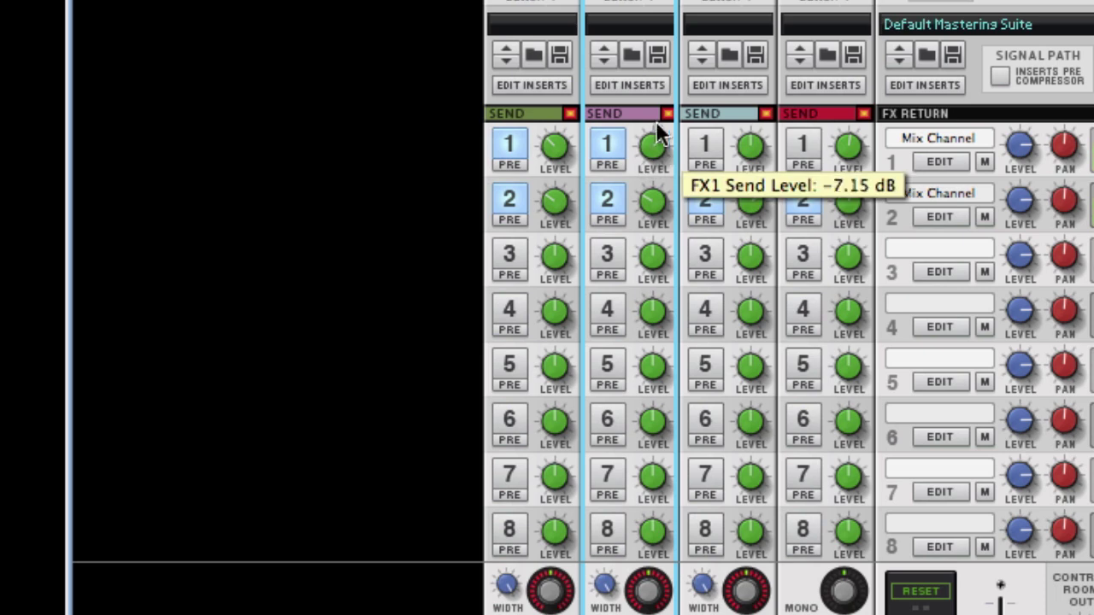
drag(647, 118, 651, 211)
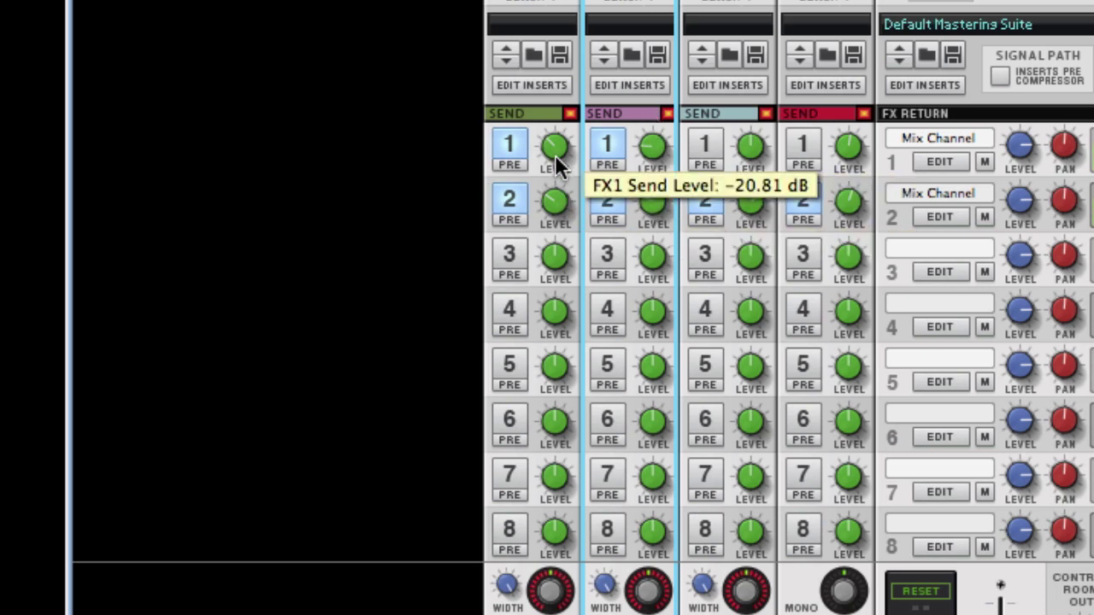
drag(558, 205, 557, 210)
- Enable the high-pass filter on the reverb's Mix Channel and set its frequency to 66.6 Hz
scroll(581, 137, up, 5)
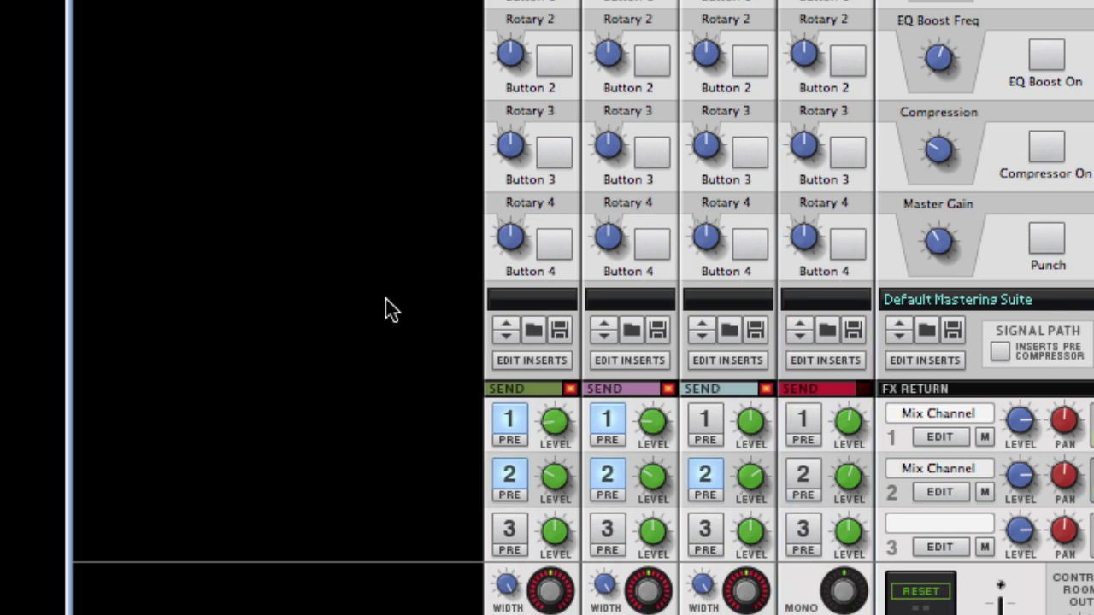
scroll(385, 299, up, 5)
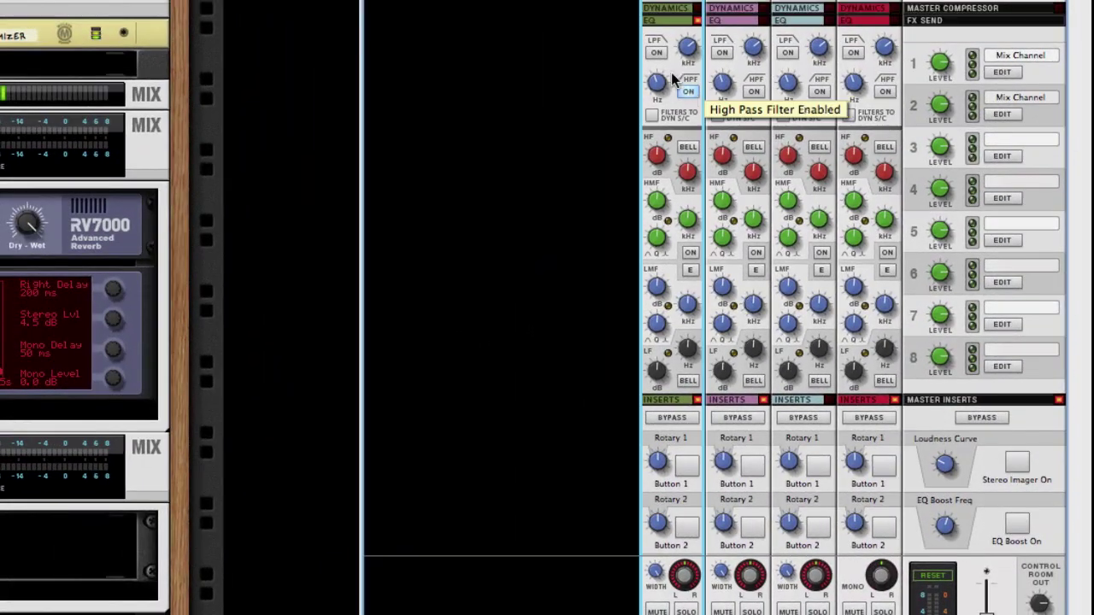
drag(662, 101, 664, 109)
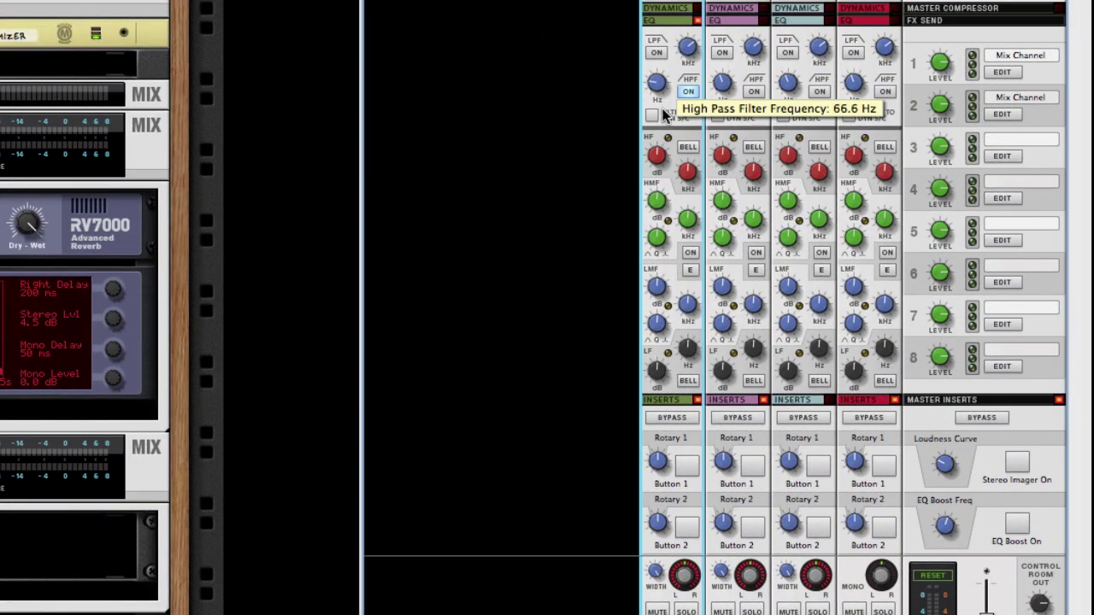
- Rebalance the FX send levels on the reverb and delay channels, setting the reverb channel's send 1 level to -23.88 dB
scroll(624, 118, down, 8)
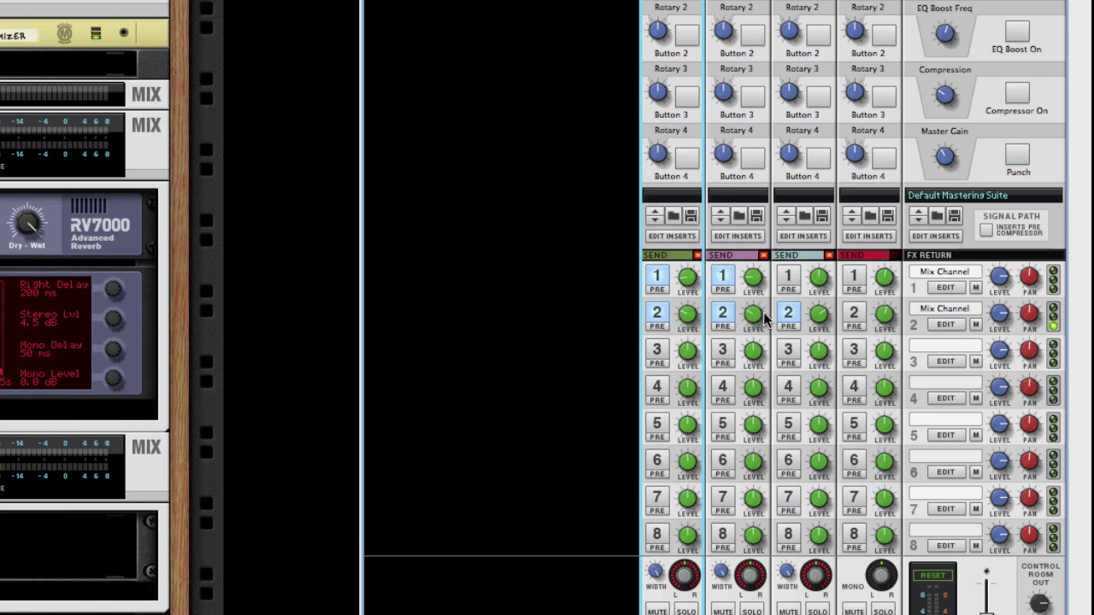
drag(690, 317, 694, 243)
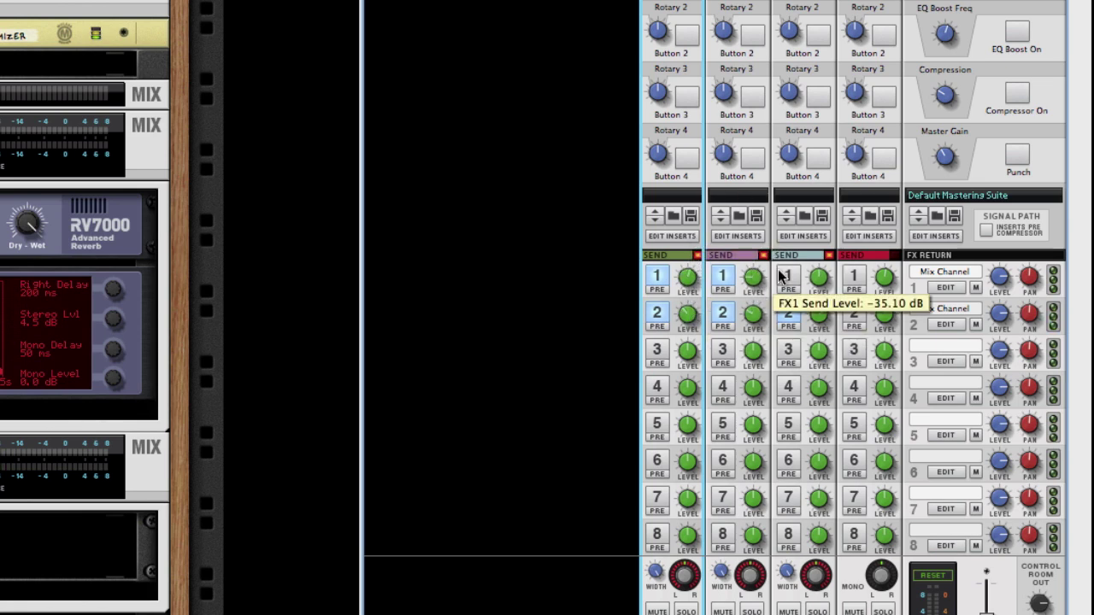
drag(755, 279, 714, 331)
click(688, 295)
click(696, 322)
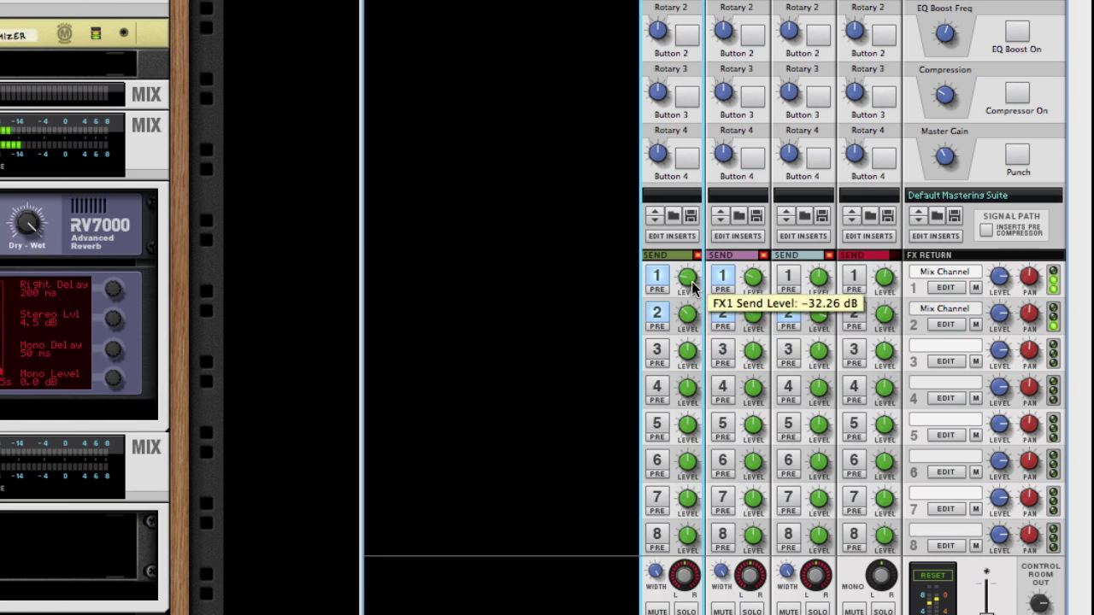
drag(694, 281, 697, 272)
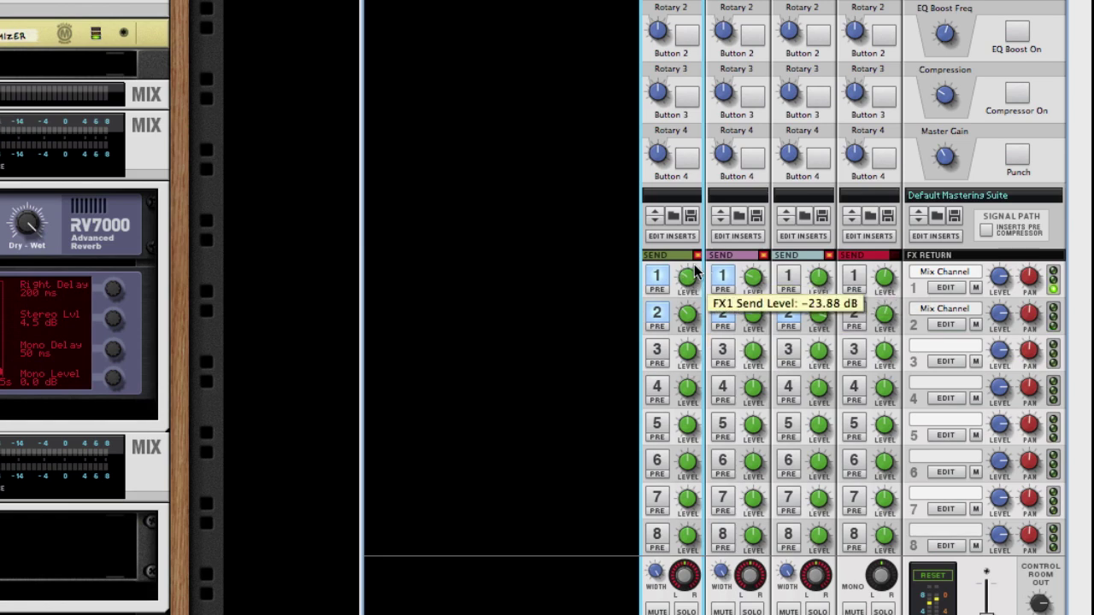
scroll(572, 271, up, 8)
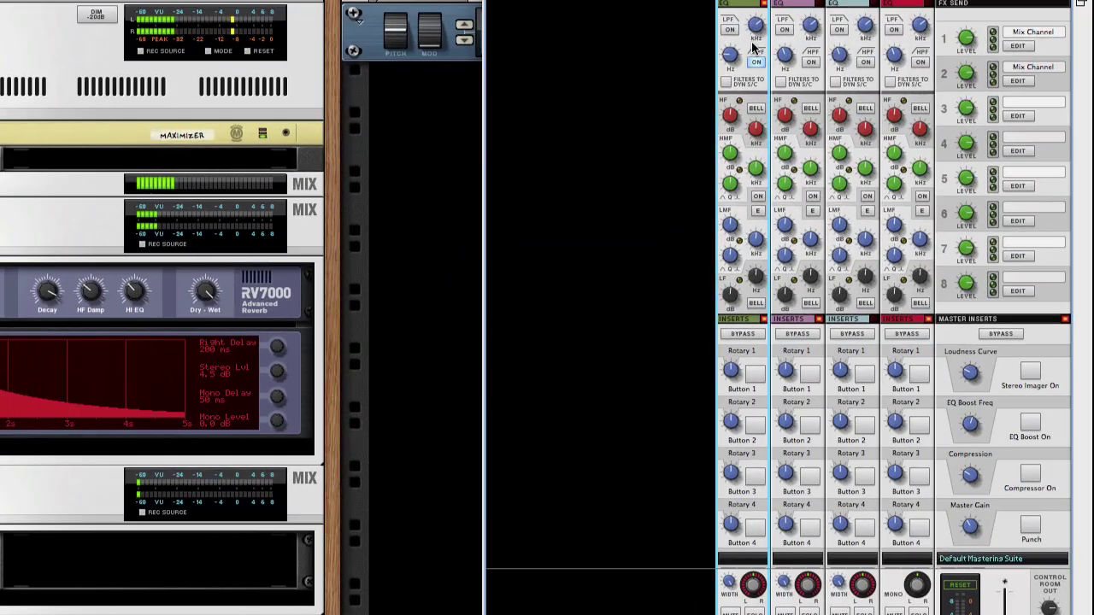
click(677, 65)
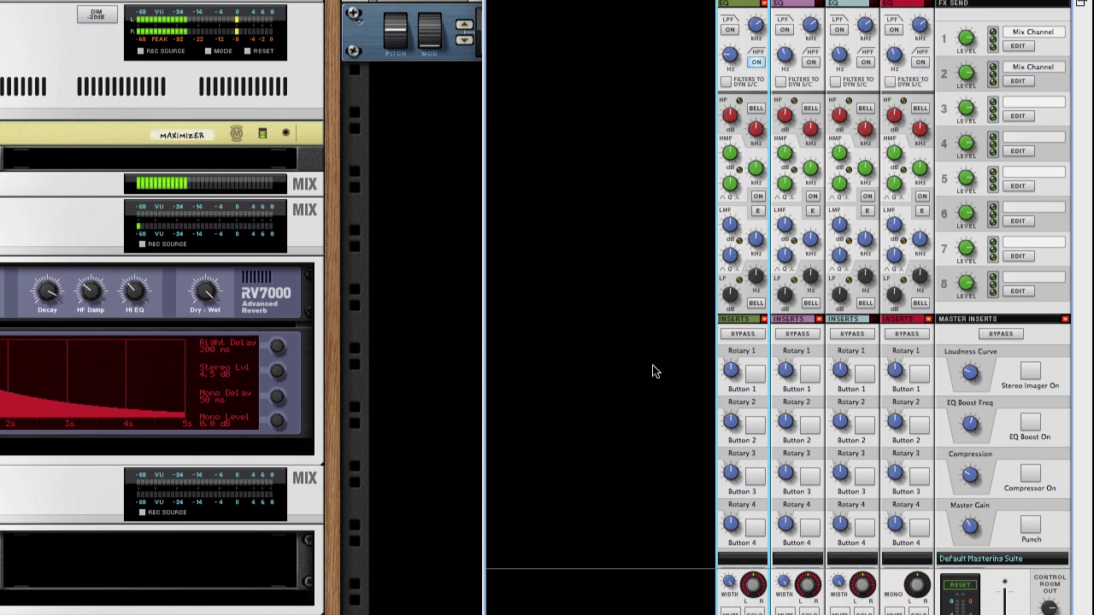
- Rename the green reverb Mix Channel as REVERB and the purple delay Mix Channel as DELAY
scroll(654, 371, down, 5)
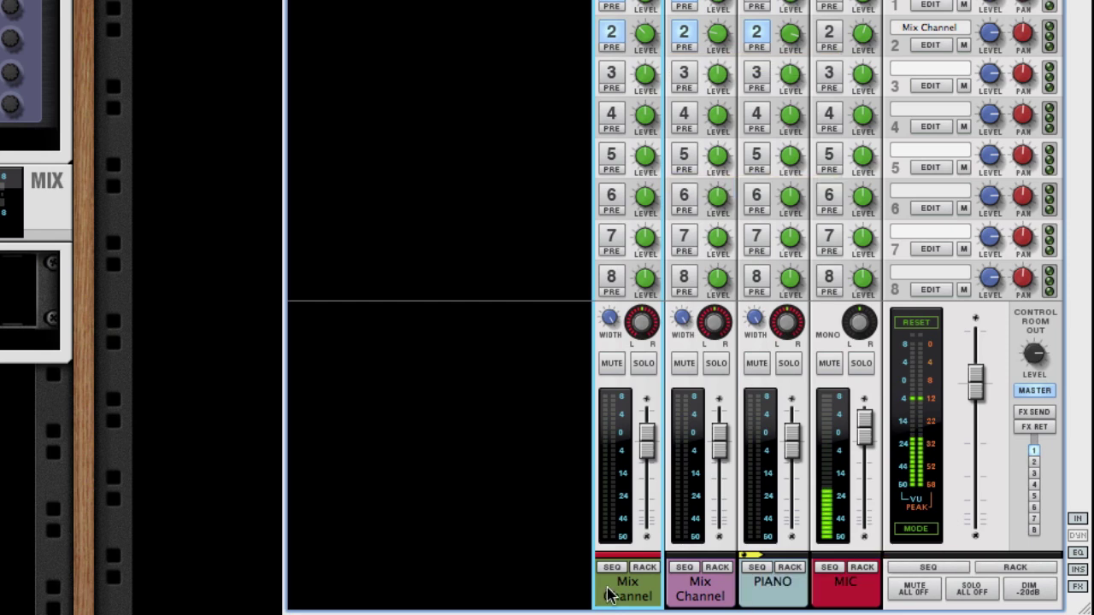
double_click(609, 597)
text(RE)
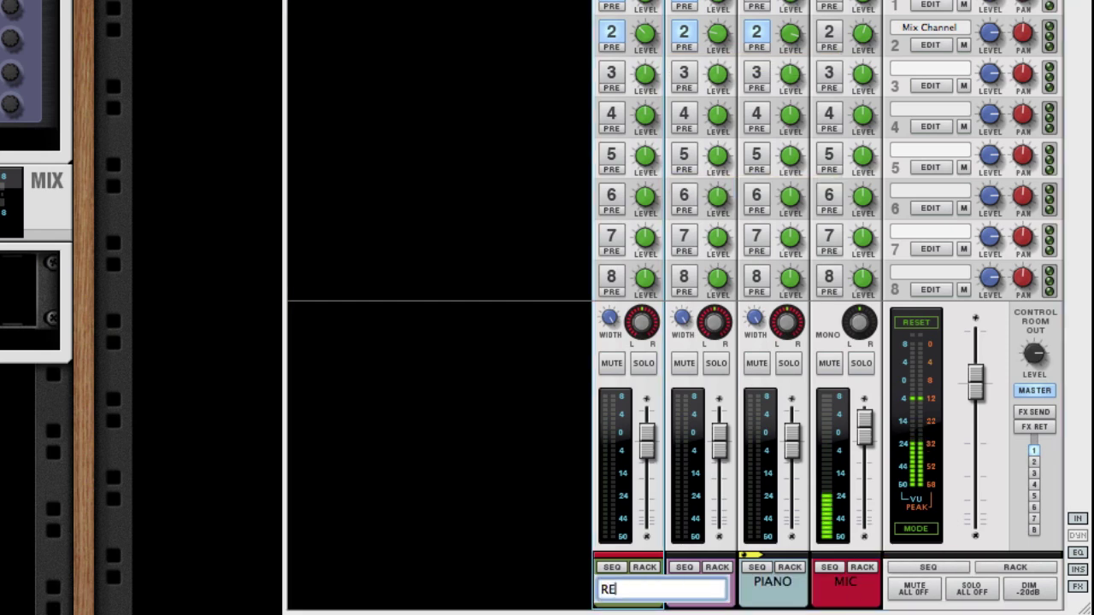
text(VERB)
key(Return)
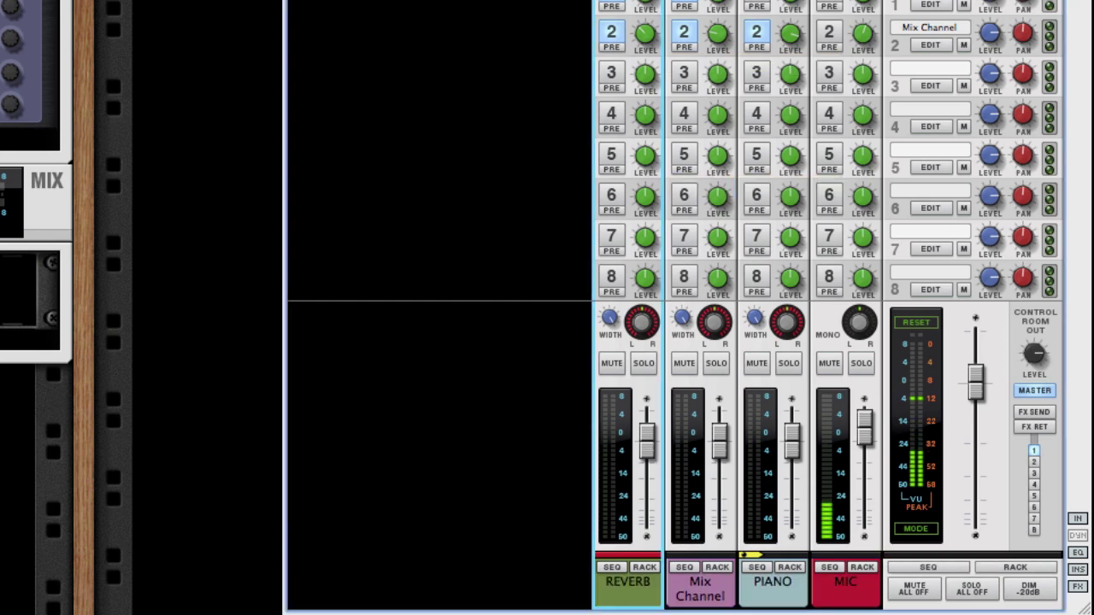
double_click(679, 594)
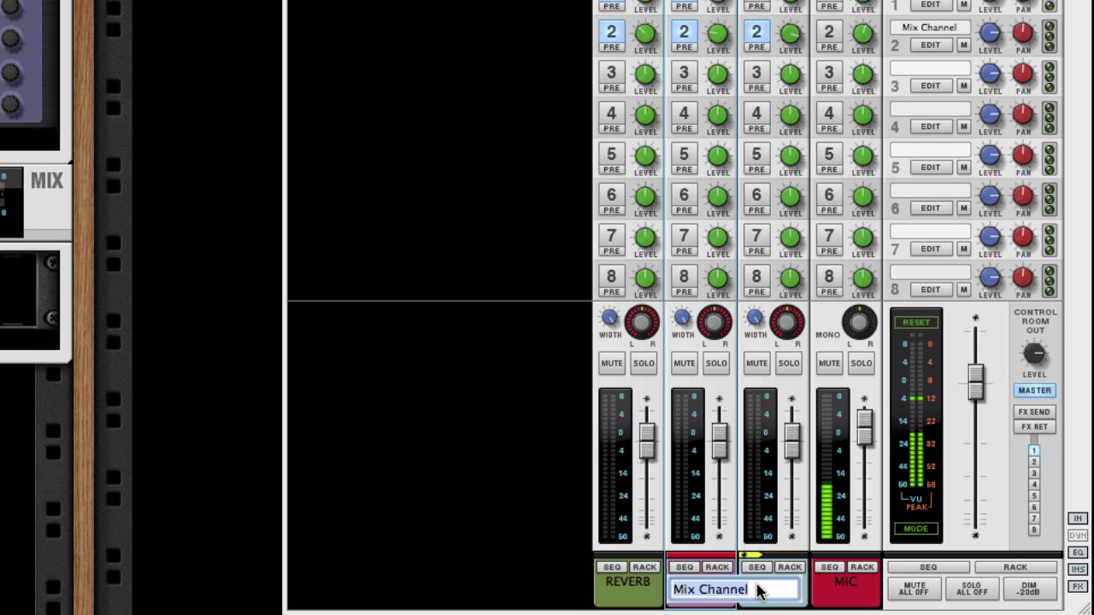
text(DELAY)
key(Return)
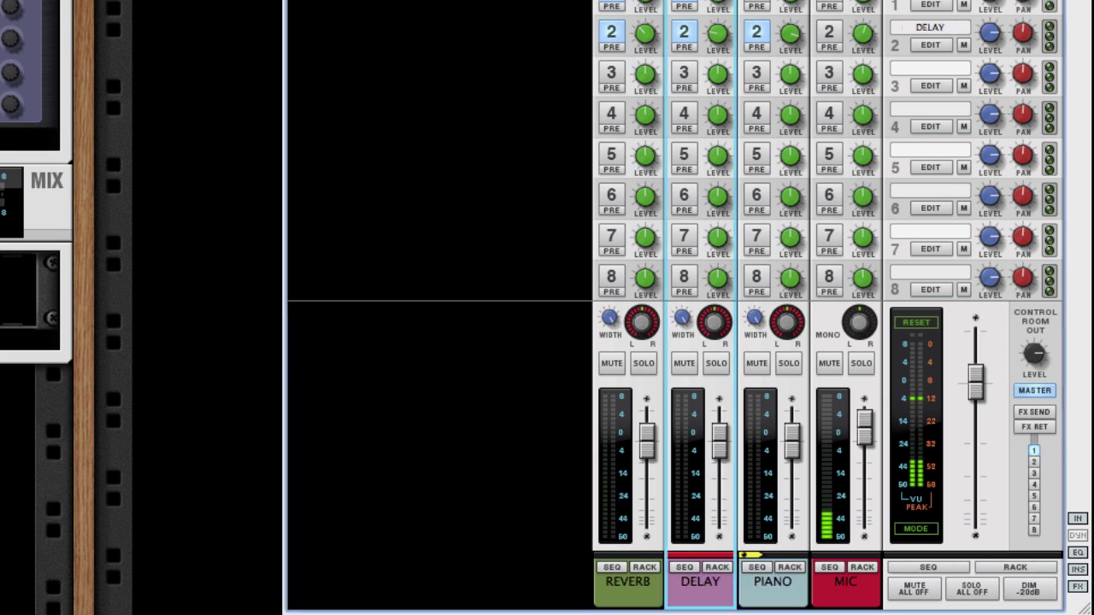